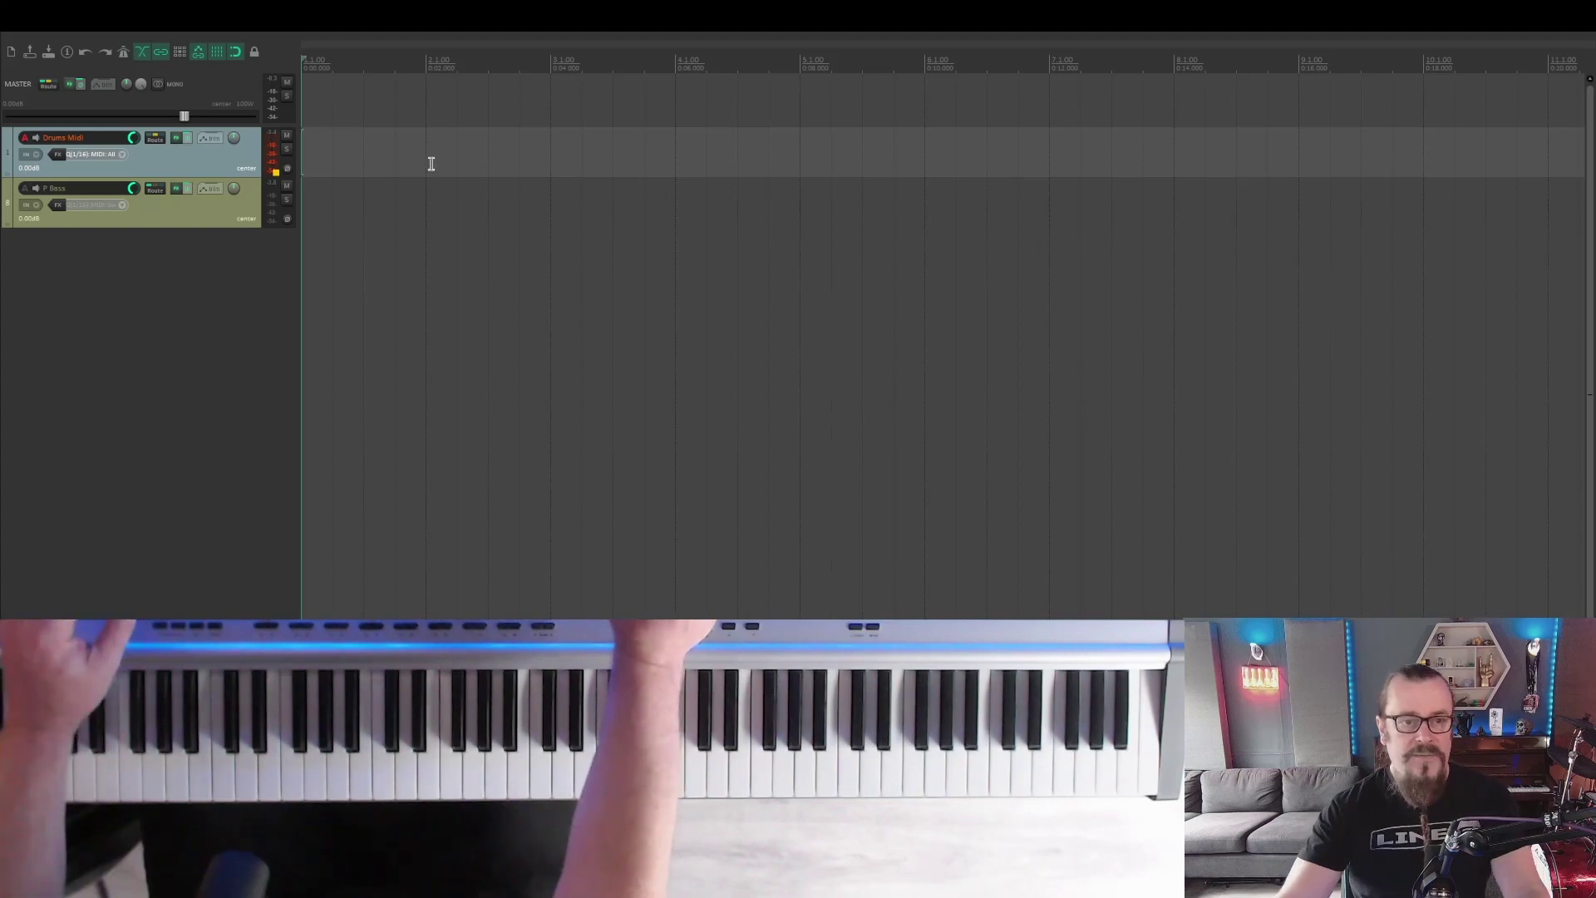
# - Create a one-measure MIDI item at the start of the Drums Midi track and open it in the MIDI editor
pyautogui.moveTo(429, 167); pyautogui.dragTo(303, 165)
pyautogui.doubleClick(349, 164)
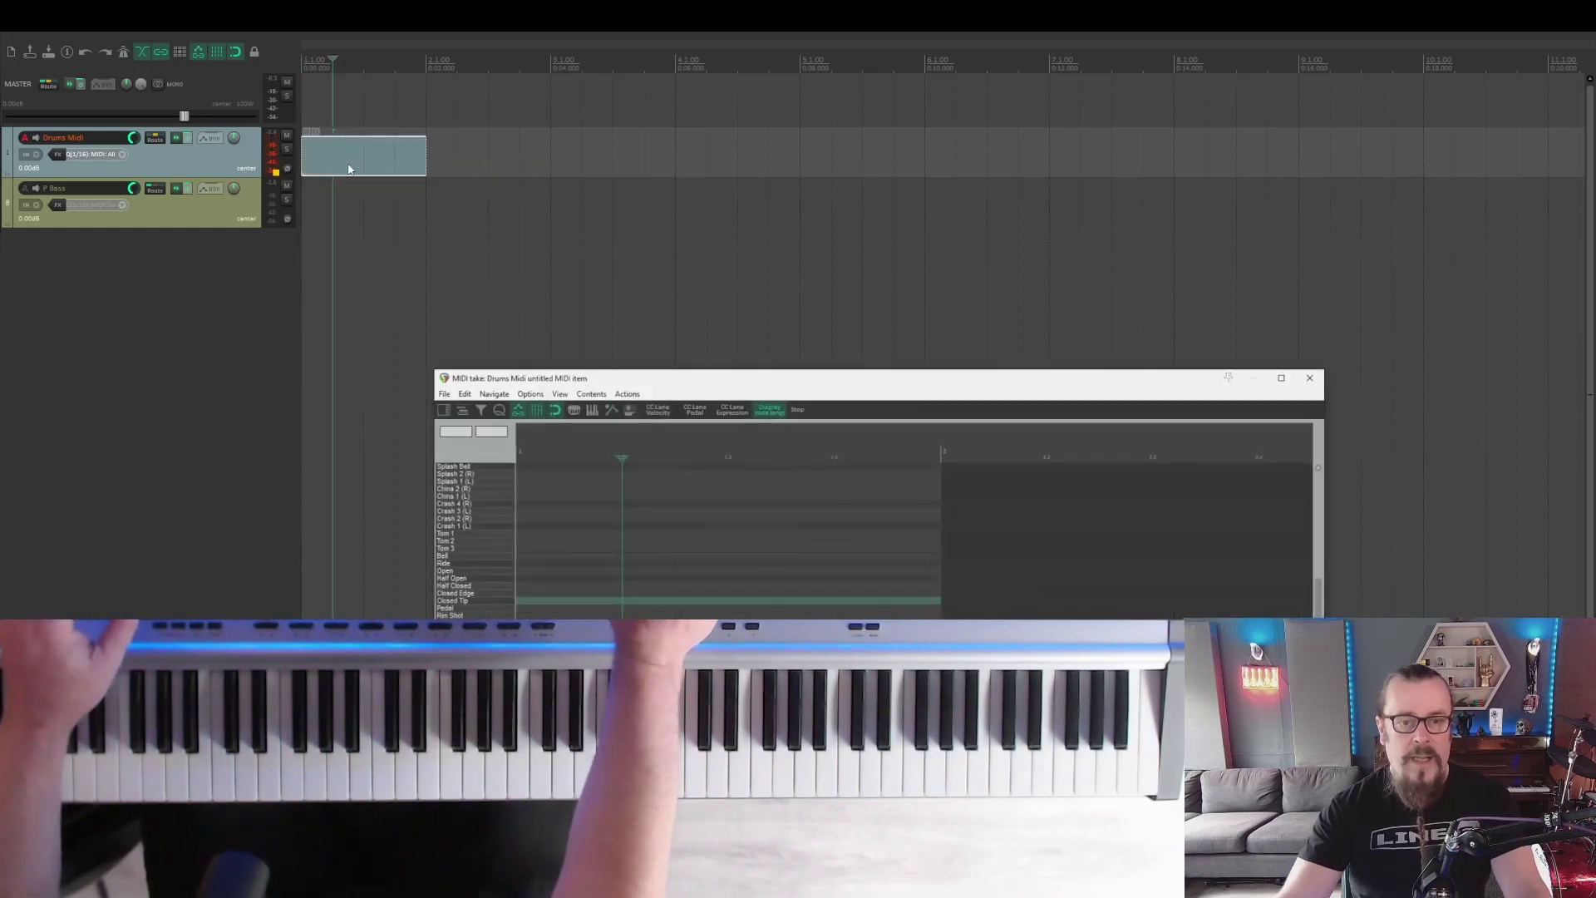
pyautogui.moveTo(812, 383); pyautogui.dragTo(811, 375)
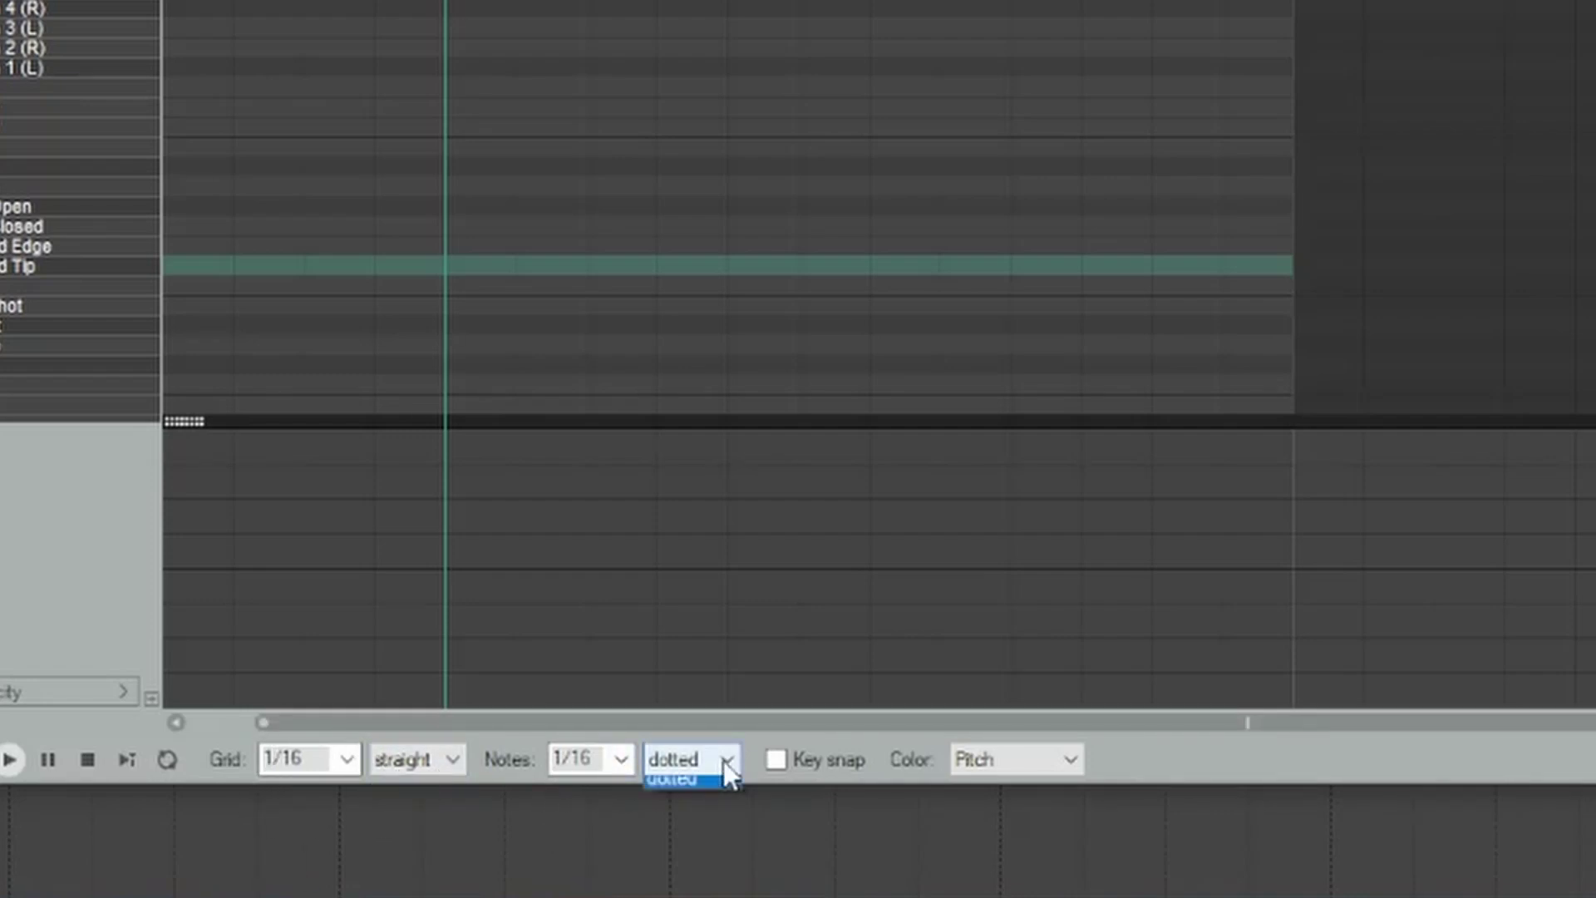
# - Return to the start of the drum item and set both the grid and the note length to 1/8 straight
pyautogui.click(708, 786)
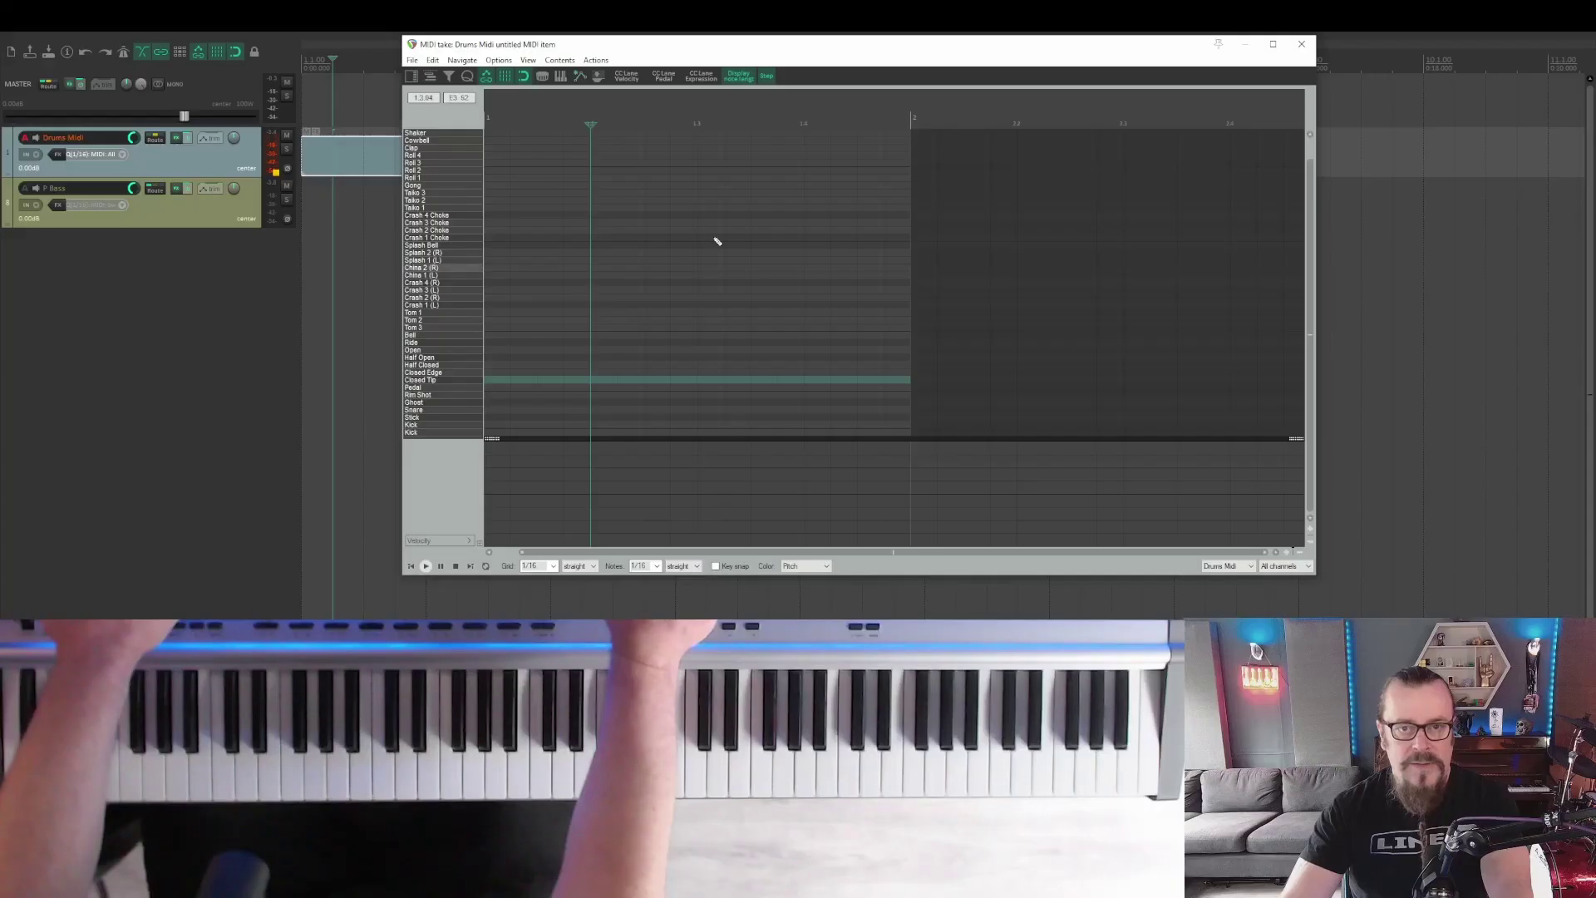
pyautogui.click(410, 566)
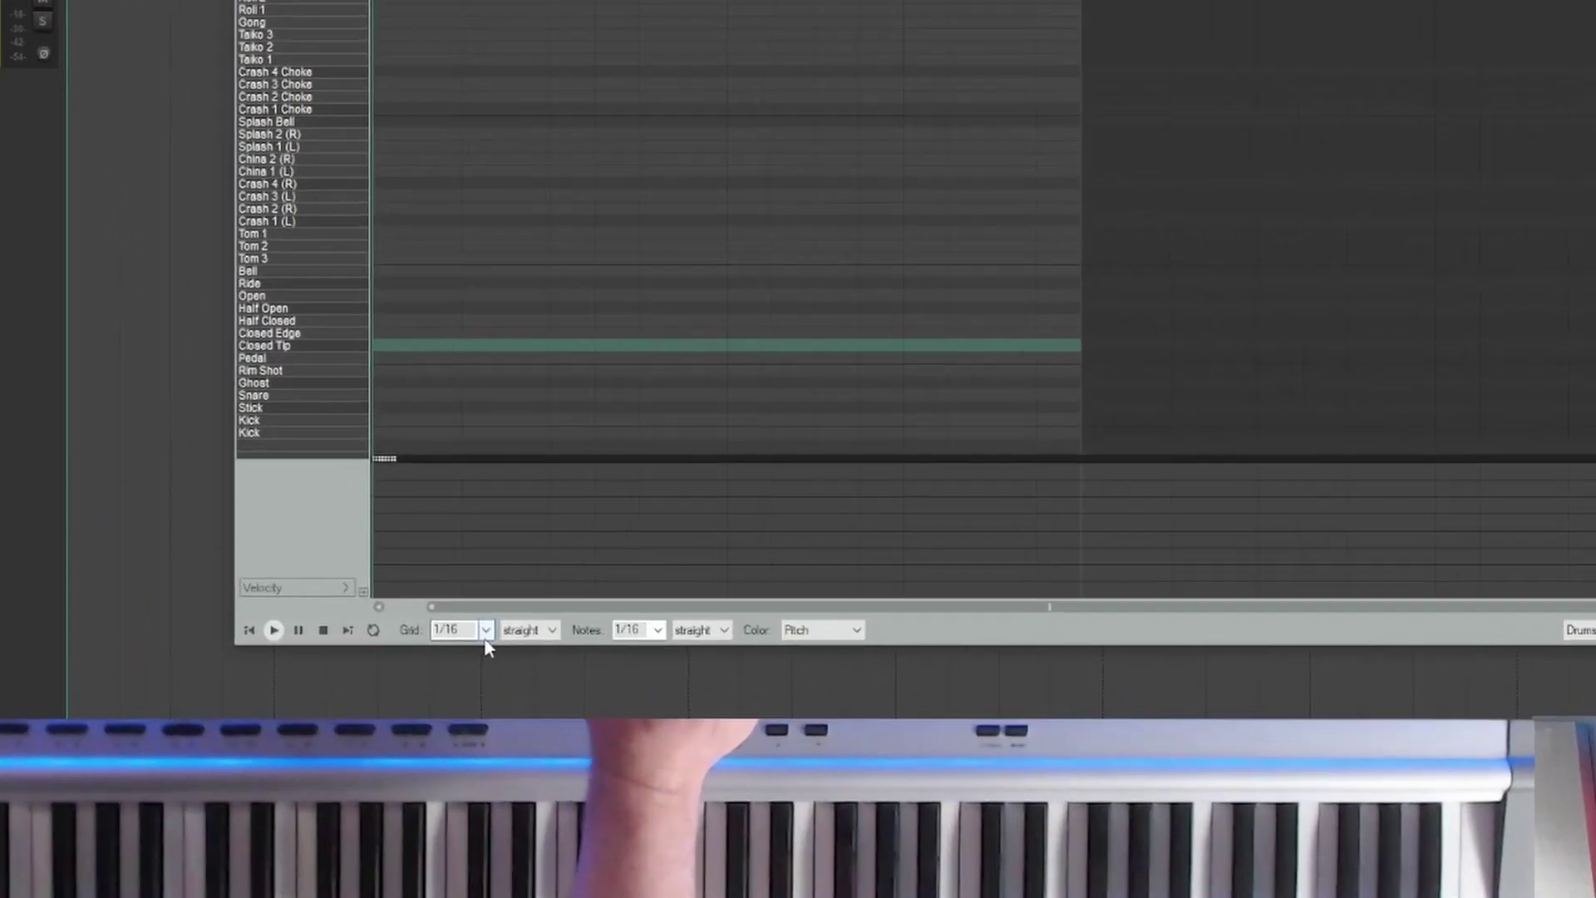
pyautogui.click(553, 566)
pyautogui.scroll(2, 429, 708)
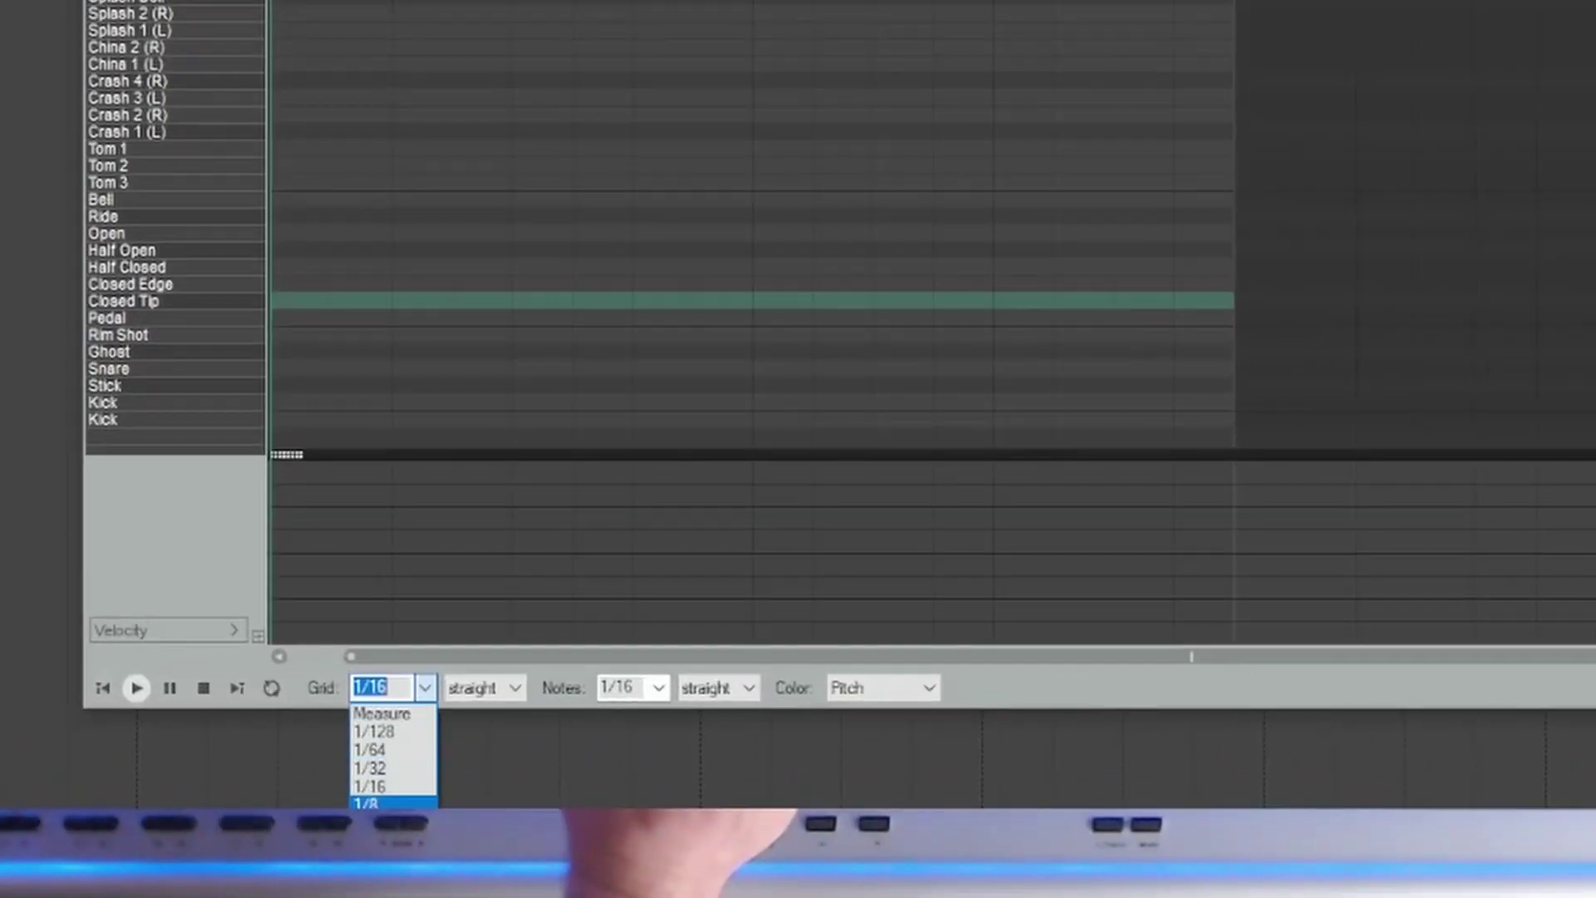
pyautogui.click(370, 803)
pyautogui.click(658, 687)
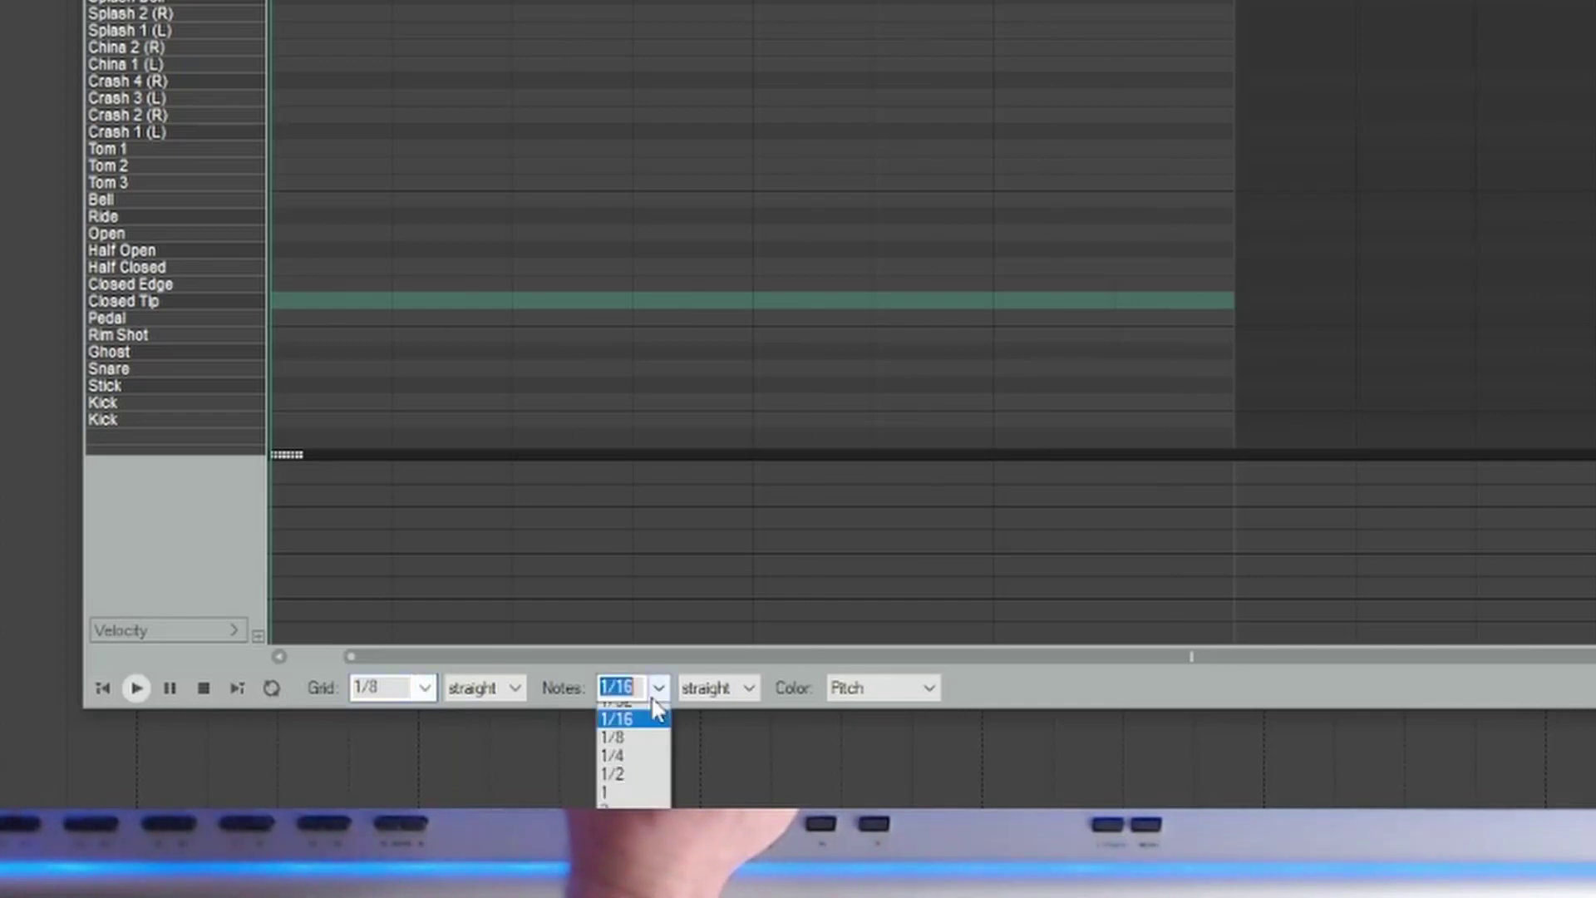
pyautogui.scroll(2, 628, 757)
pyautogui.click(618, 788)
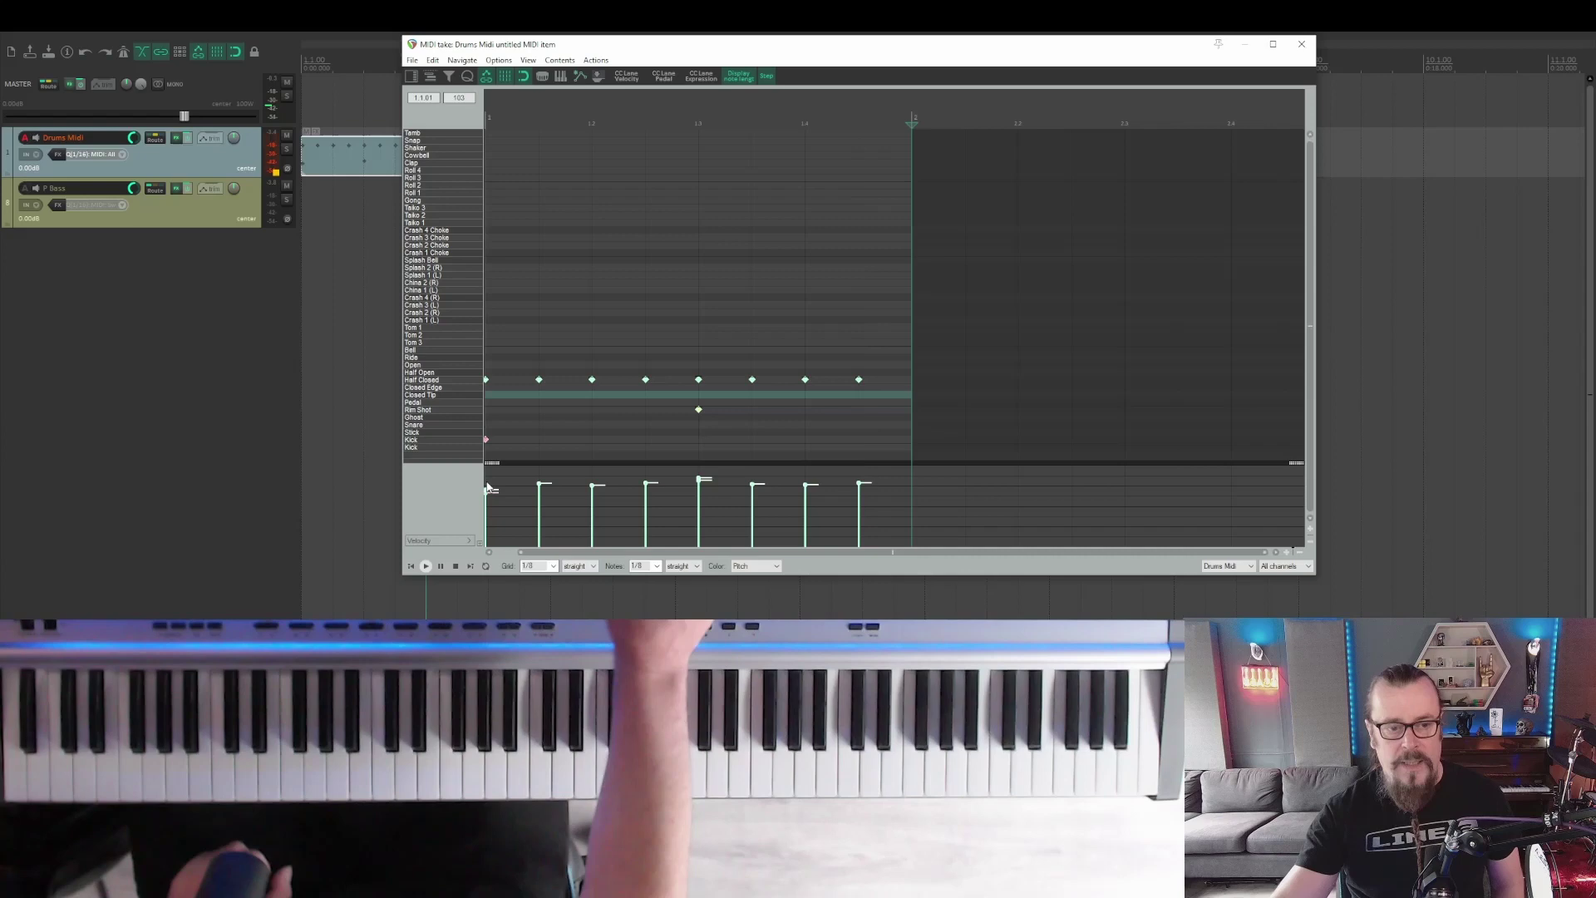
# - Play the drum pattern from the start of the item and stop playback
pyautogui.click(414, 569)
pyautogui.press('space')
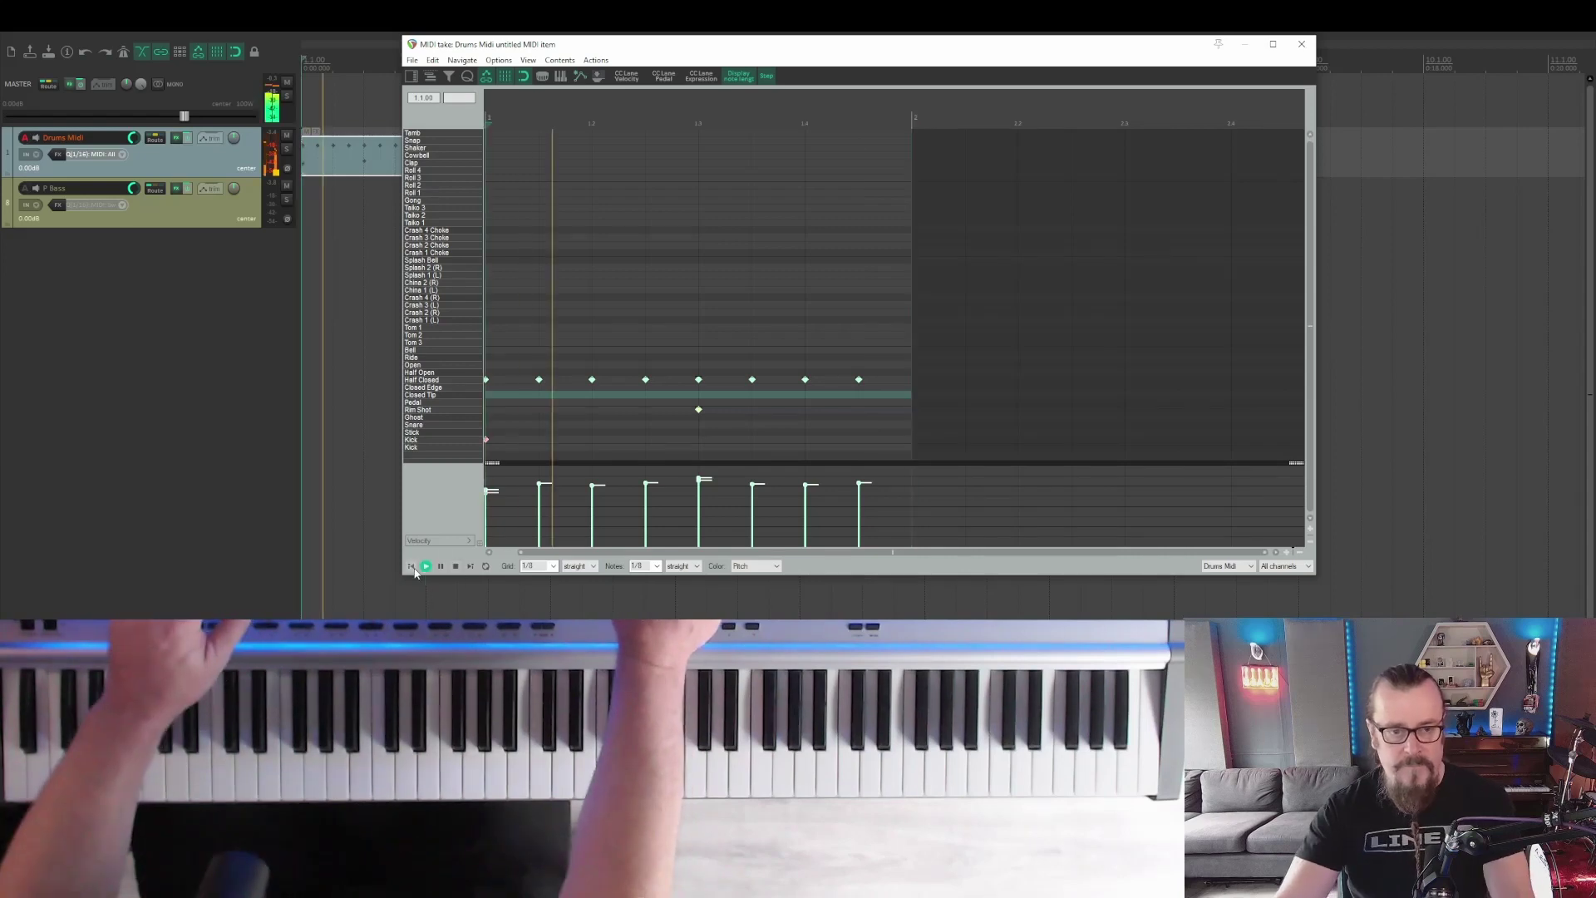
pyautogui.press('space')
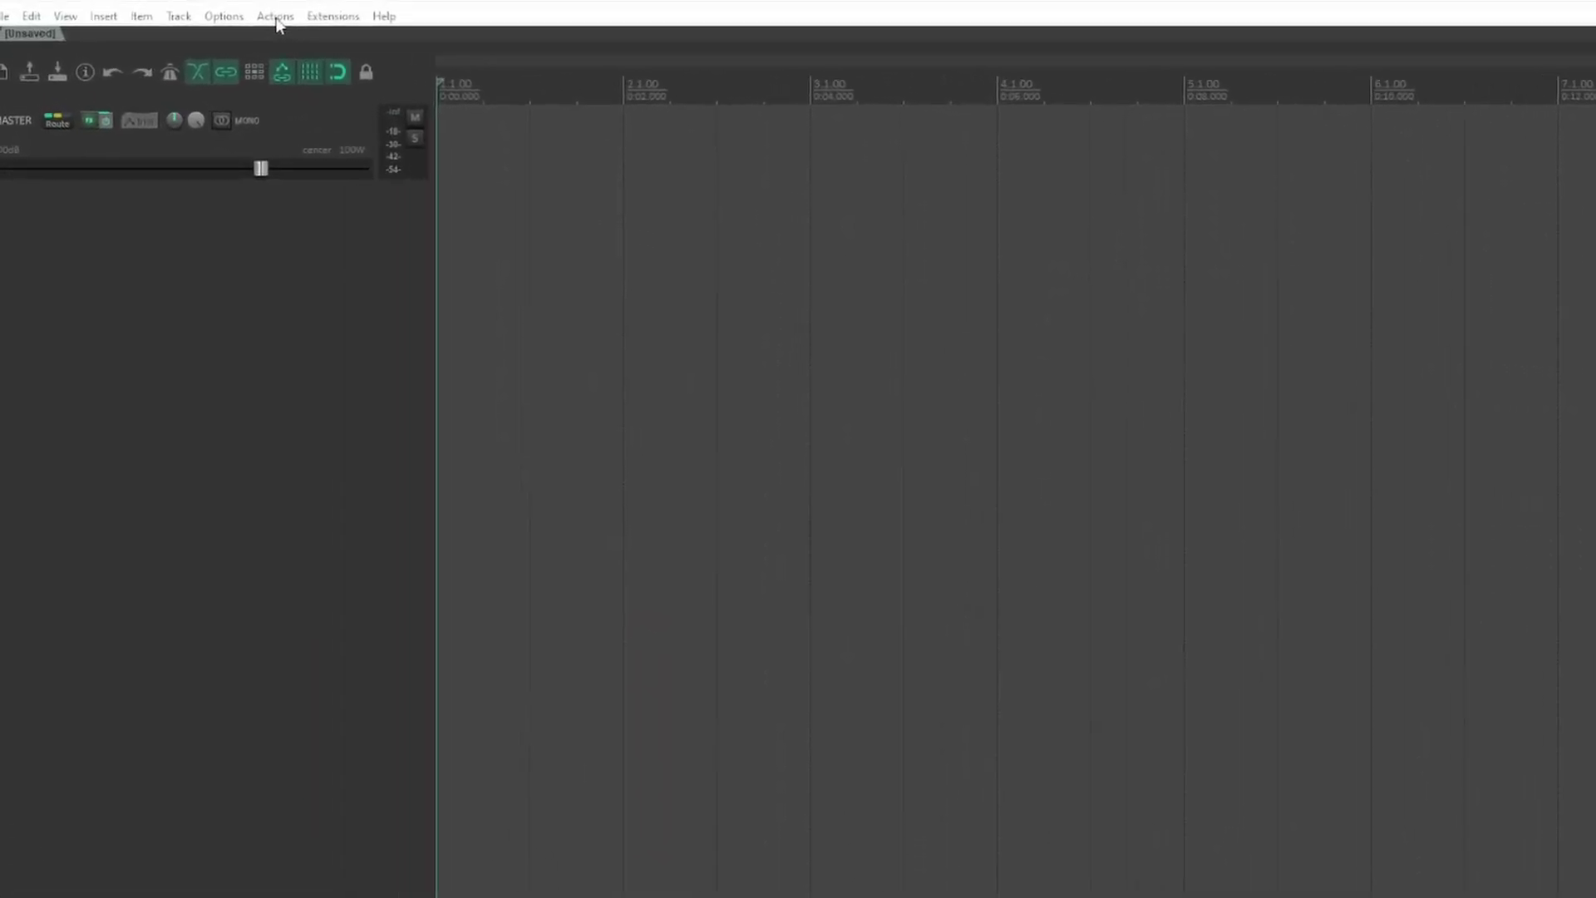
# - Search the MIDI Editor section of the action list for "step" and select "Options: MIDI inputs as step input mode"
pyautogui.click(226, 11)
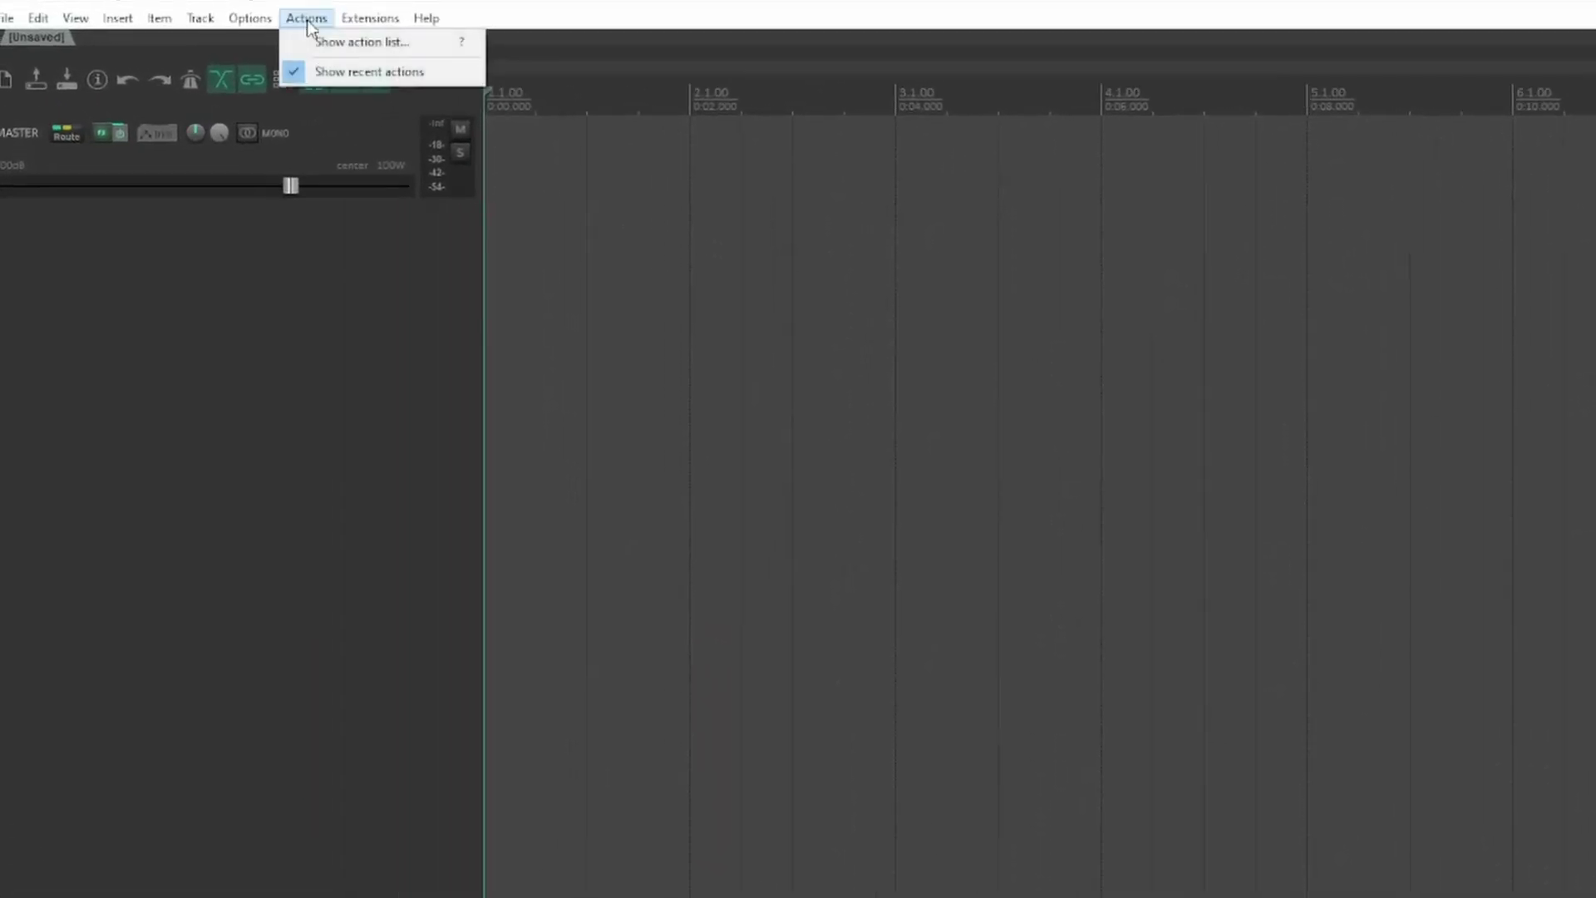
pyautogui.click(327, 38)
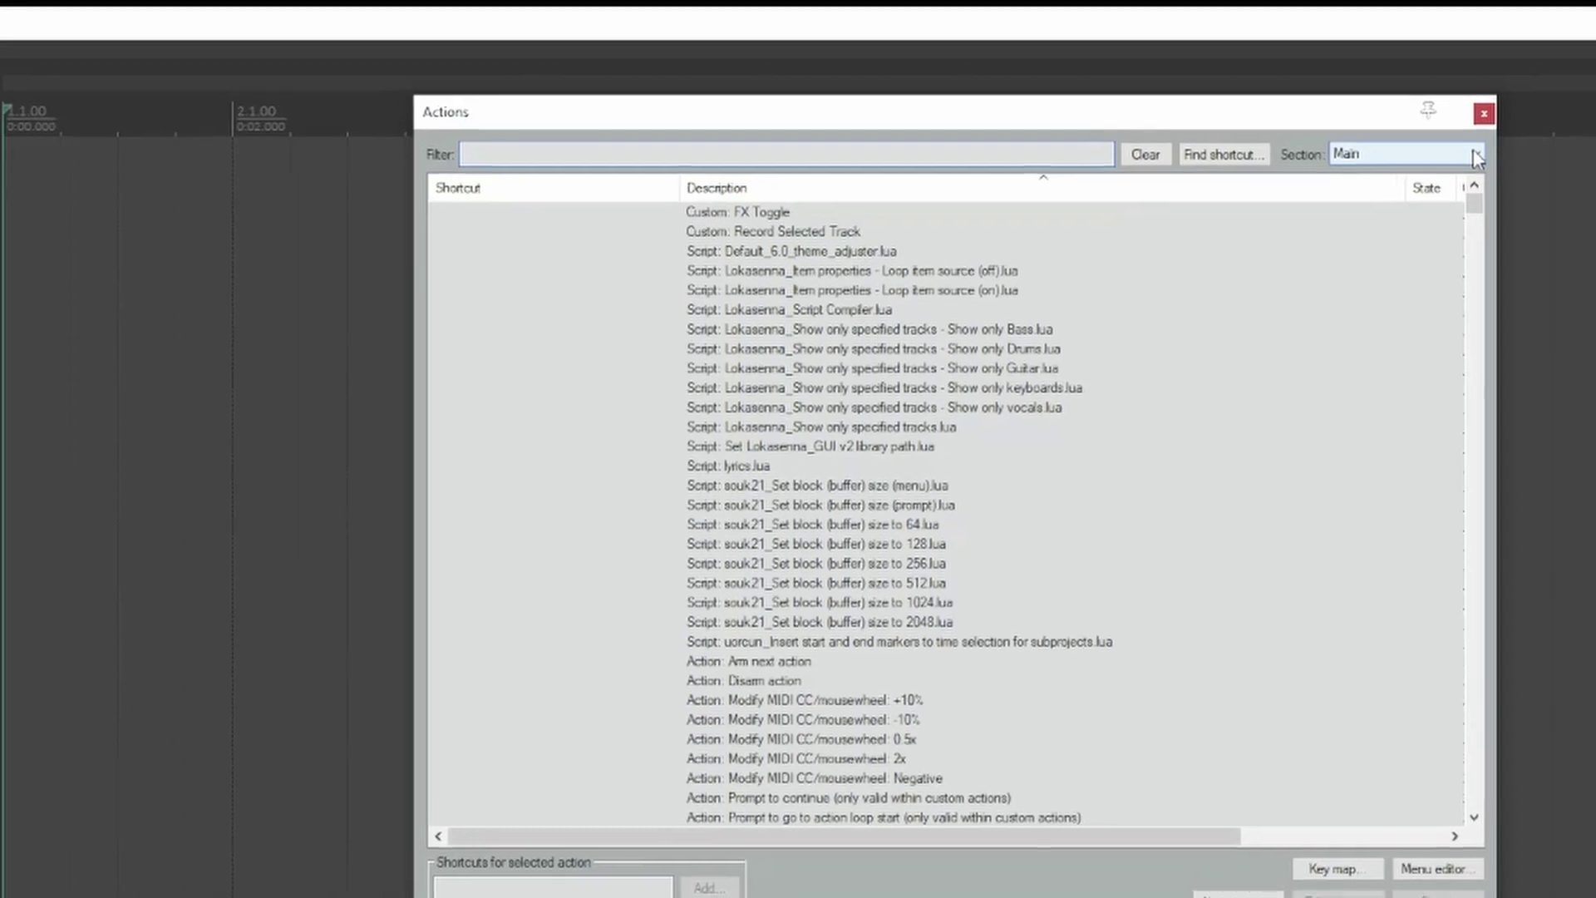
pyautogui.click(1539, 130)
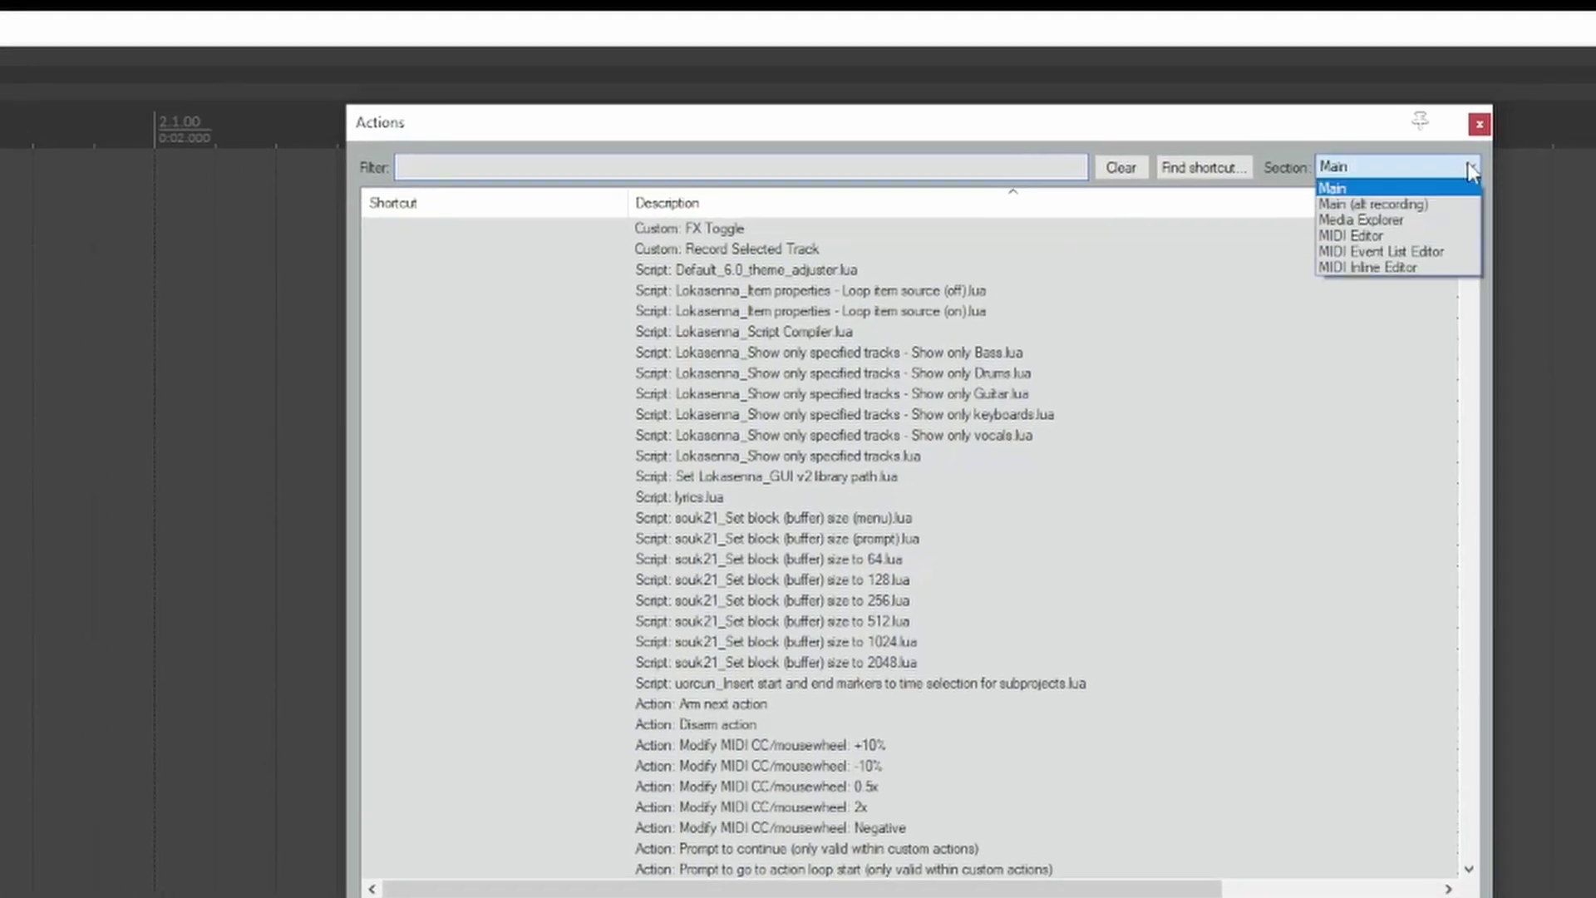
pyautogui.click(1363, 237)
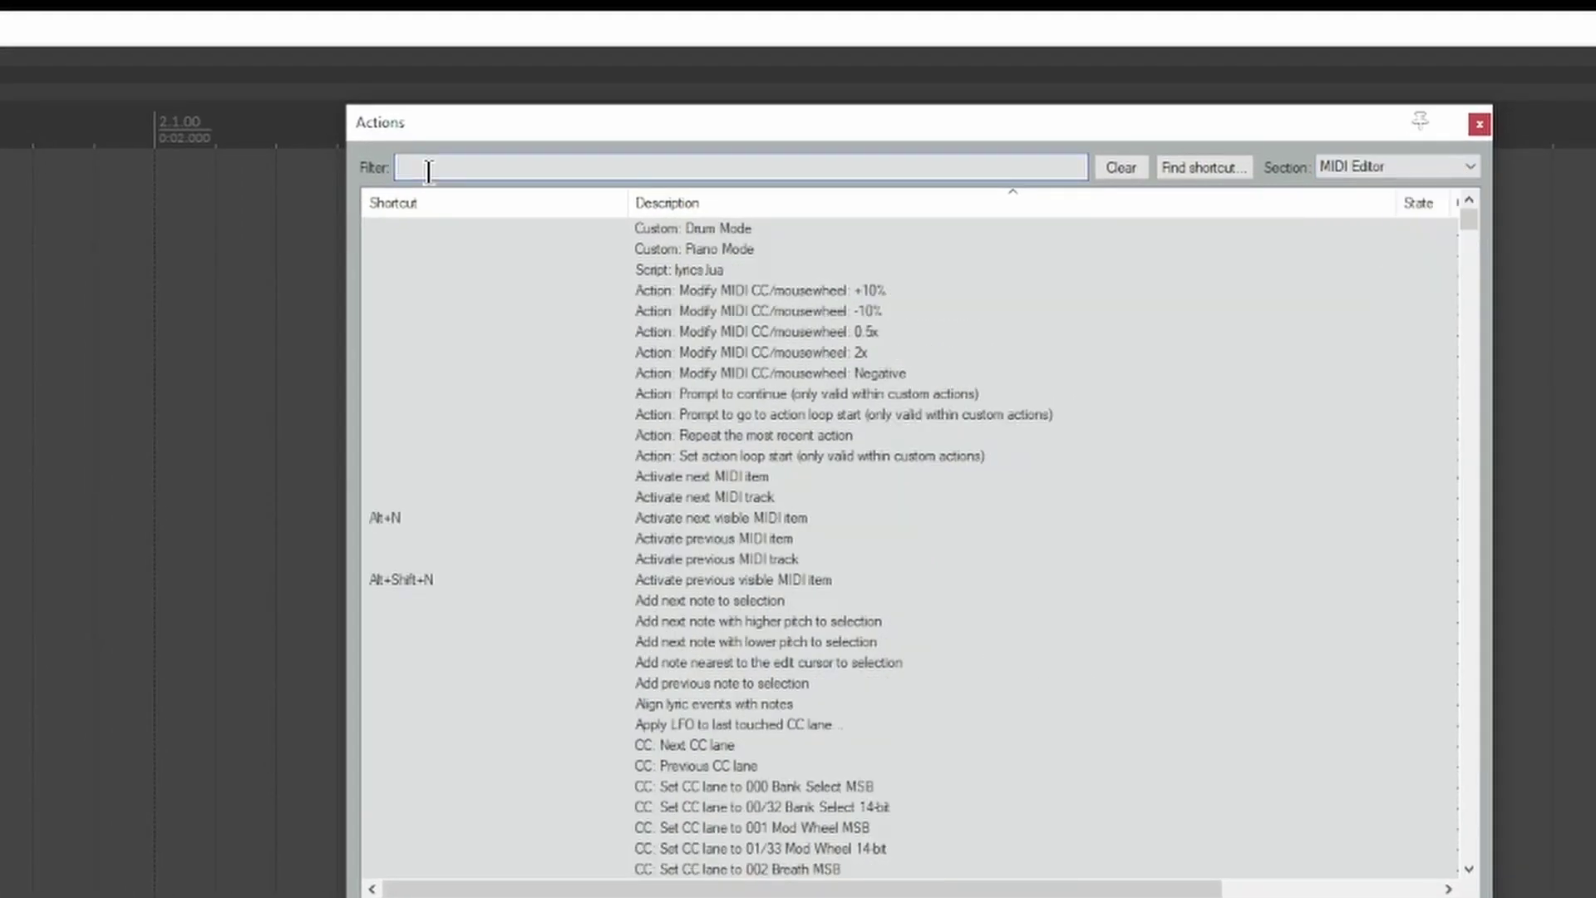
pyautogui.write('step')
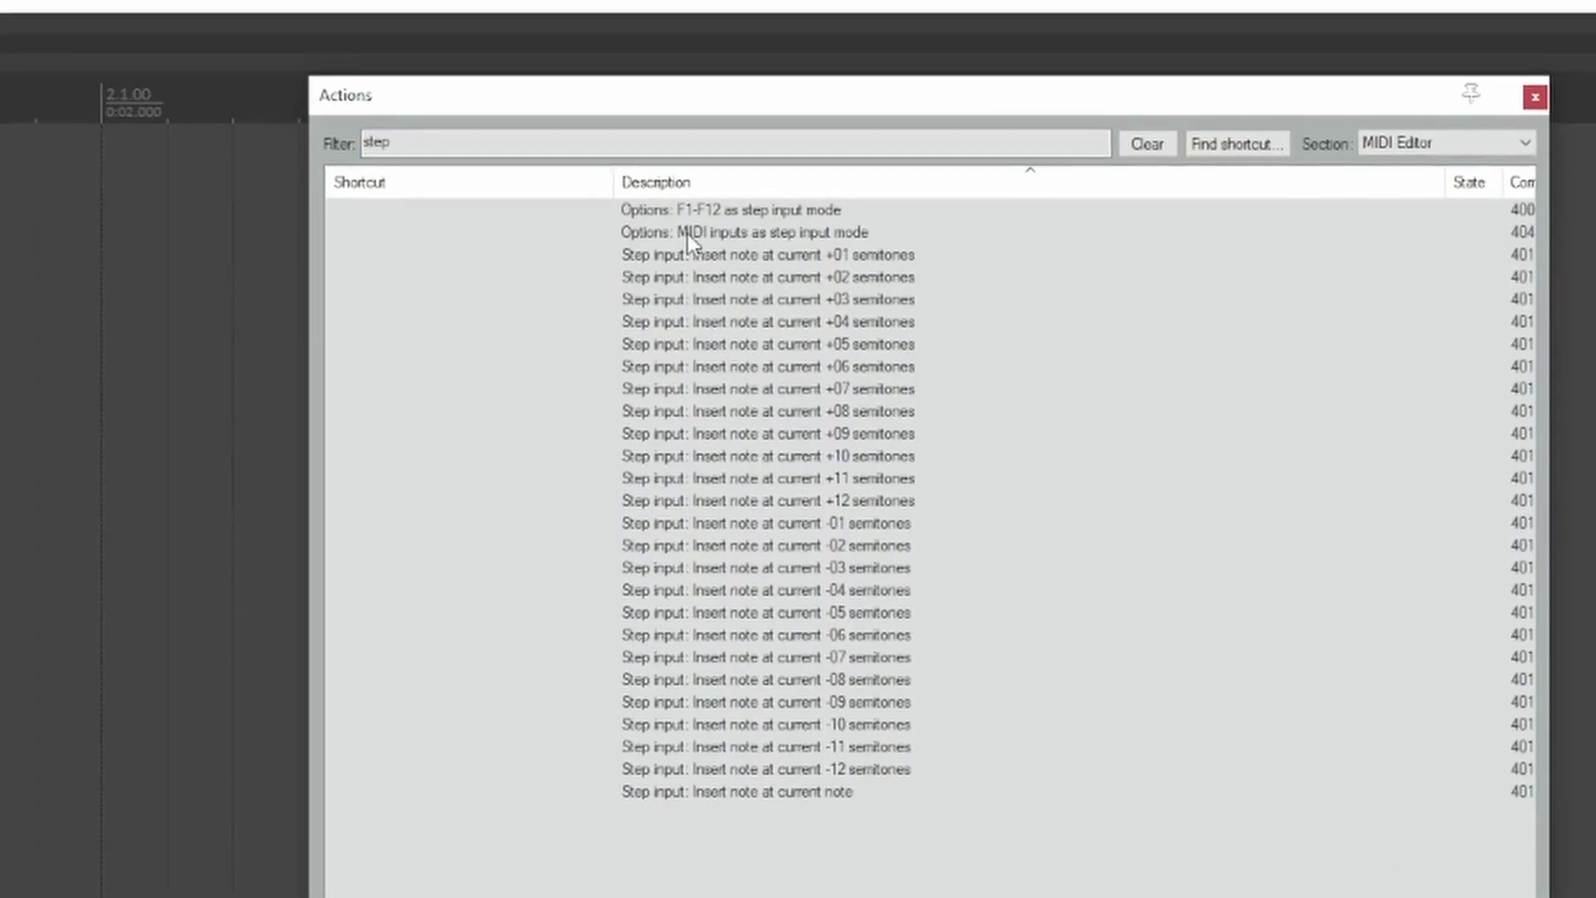
pyautogui.click(687, 234)
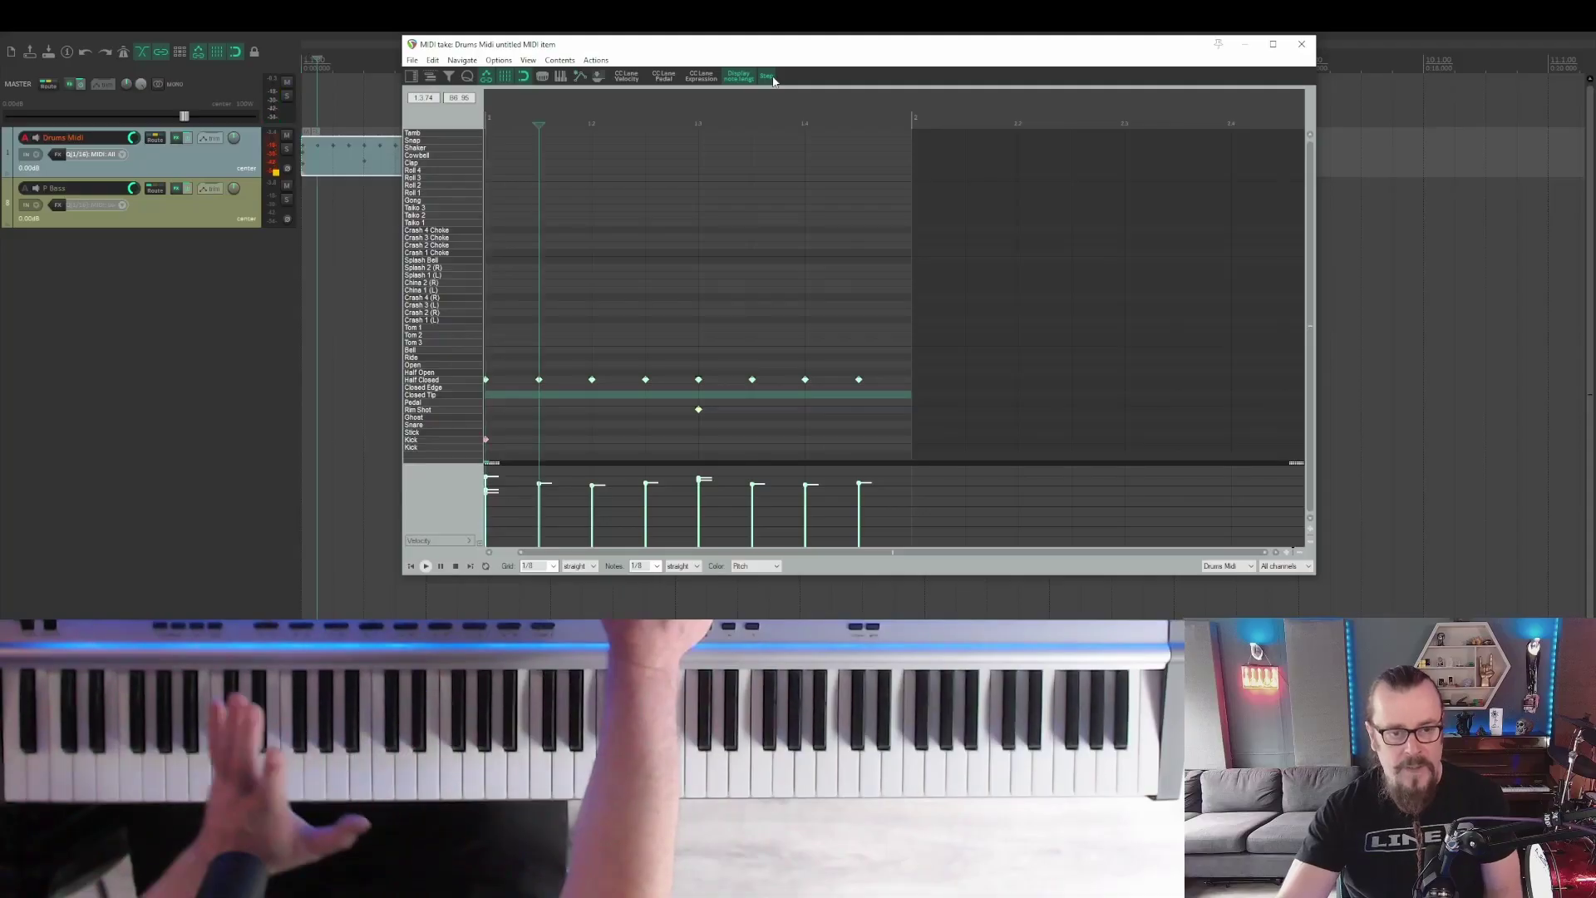
# - Open the customization of the MIDI piano roll toolbar and inspect its Step entry
pyautogui.rightClick(802, 81)
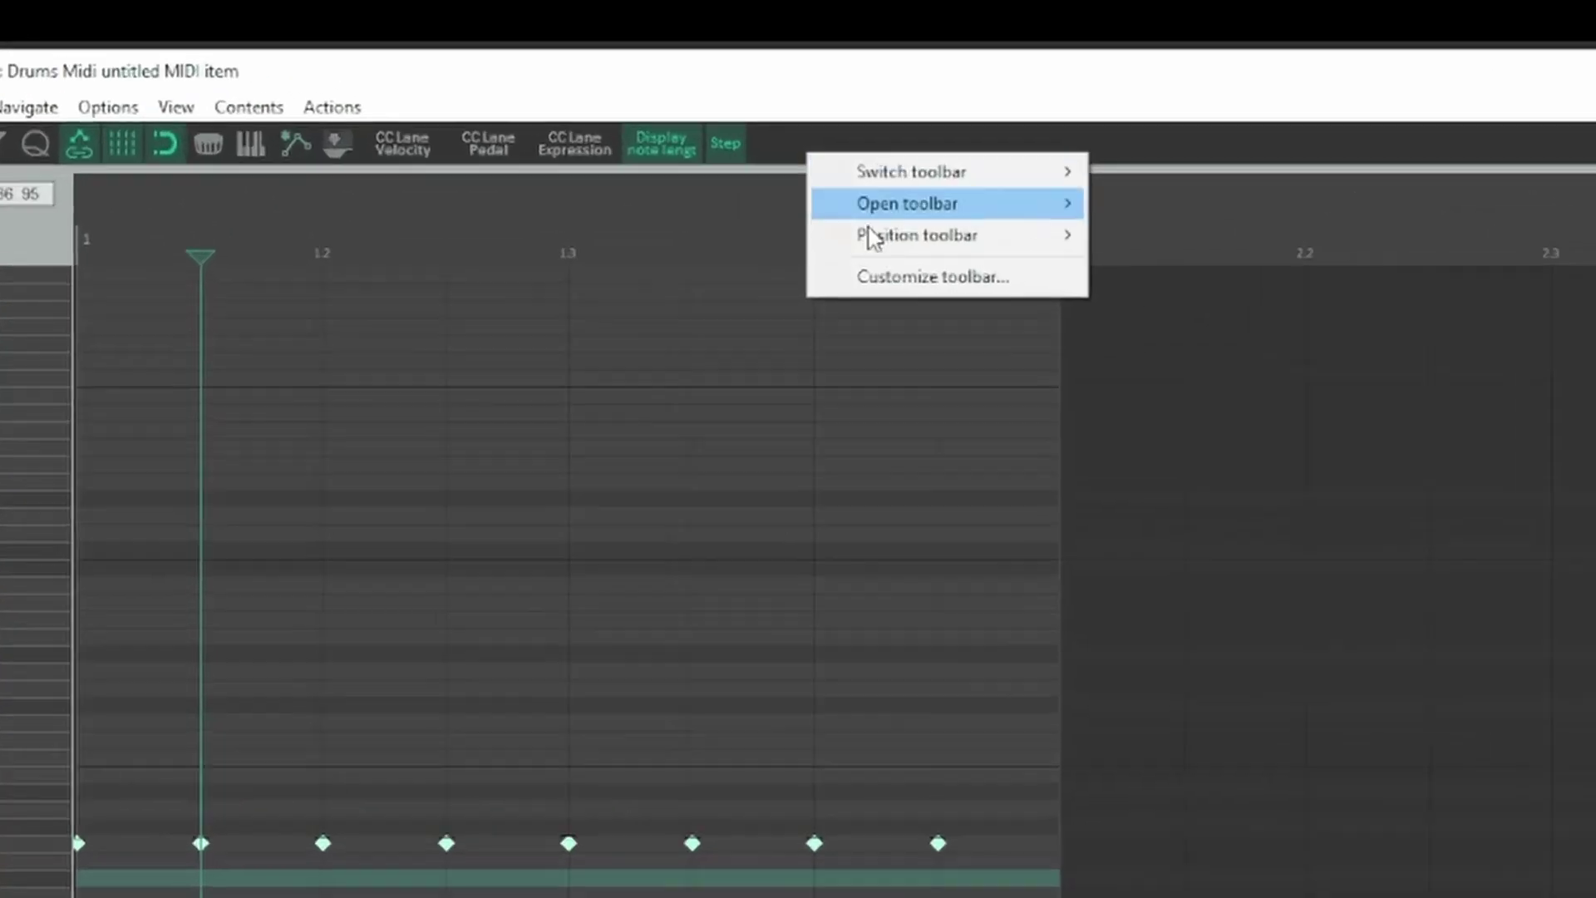
pyautogui.click(846, 135)
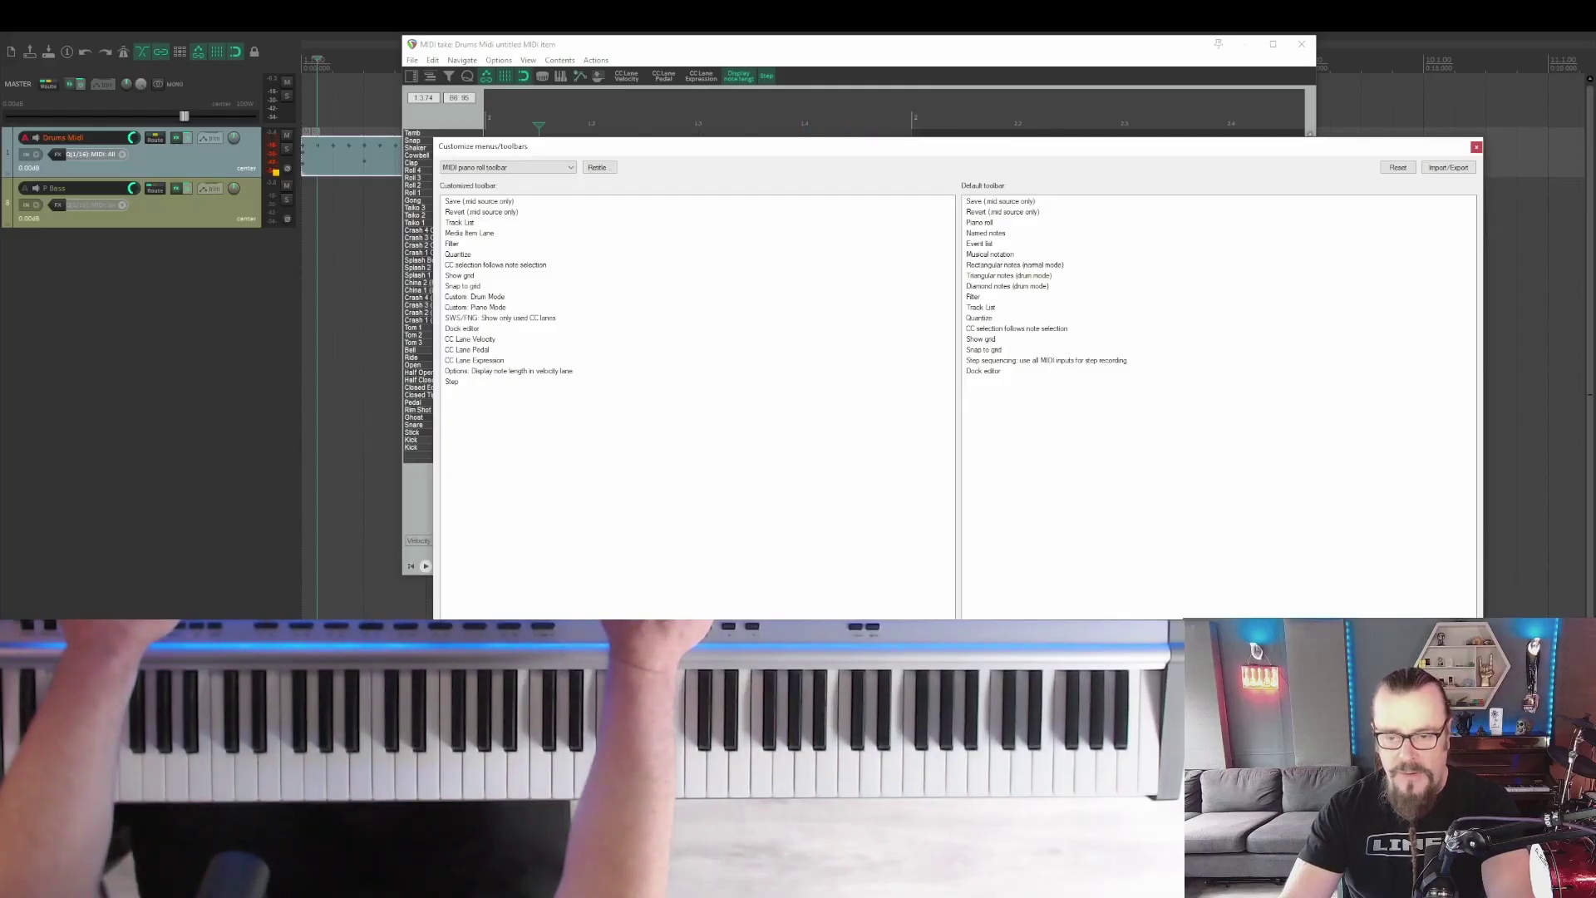
pyautogui.doubleClick(451, 382)
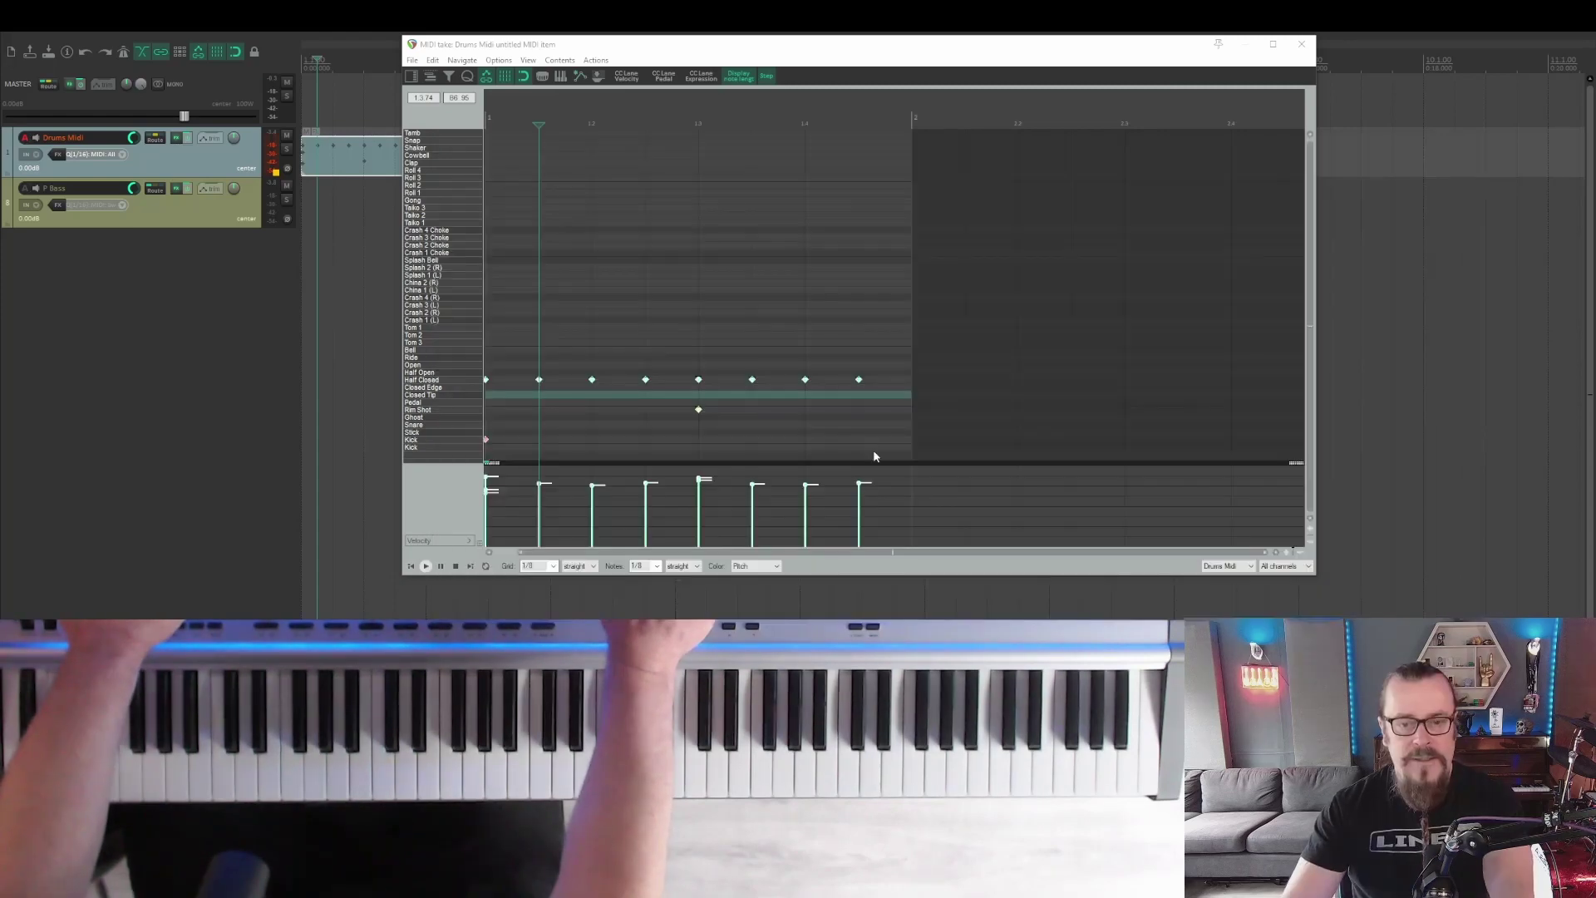
# - Replace the drum notes with eighth-note half-closed hi-hats, kicks on beats 1 and 3 and rim shots on 2 and 4, and play the pattern
pyautogui.moveTo(870, 447); pyautogui.dragTo(475, 255)
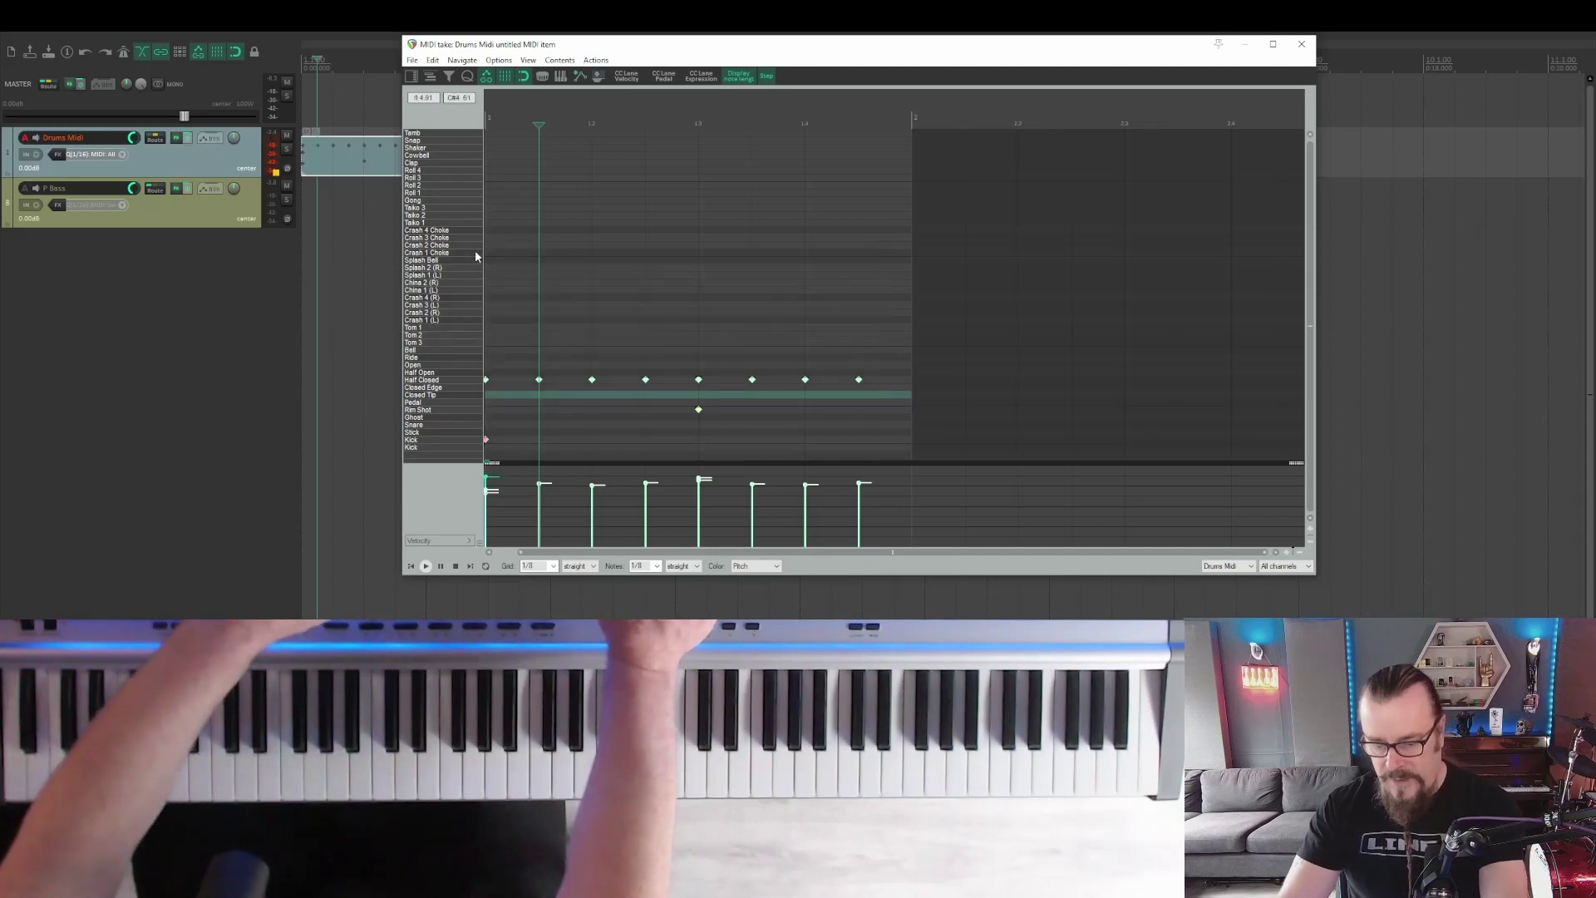
pyautogui.press('Delete')
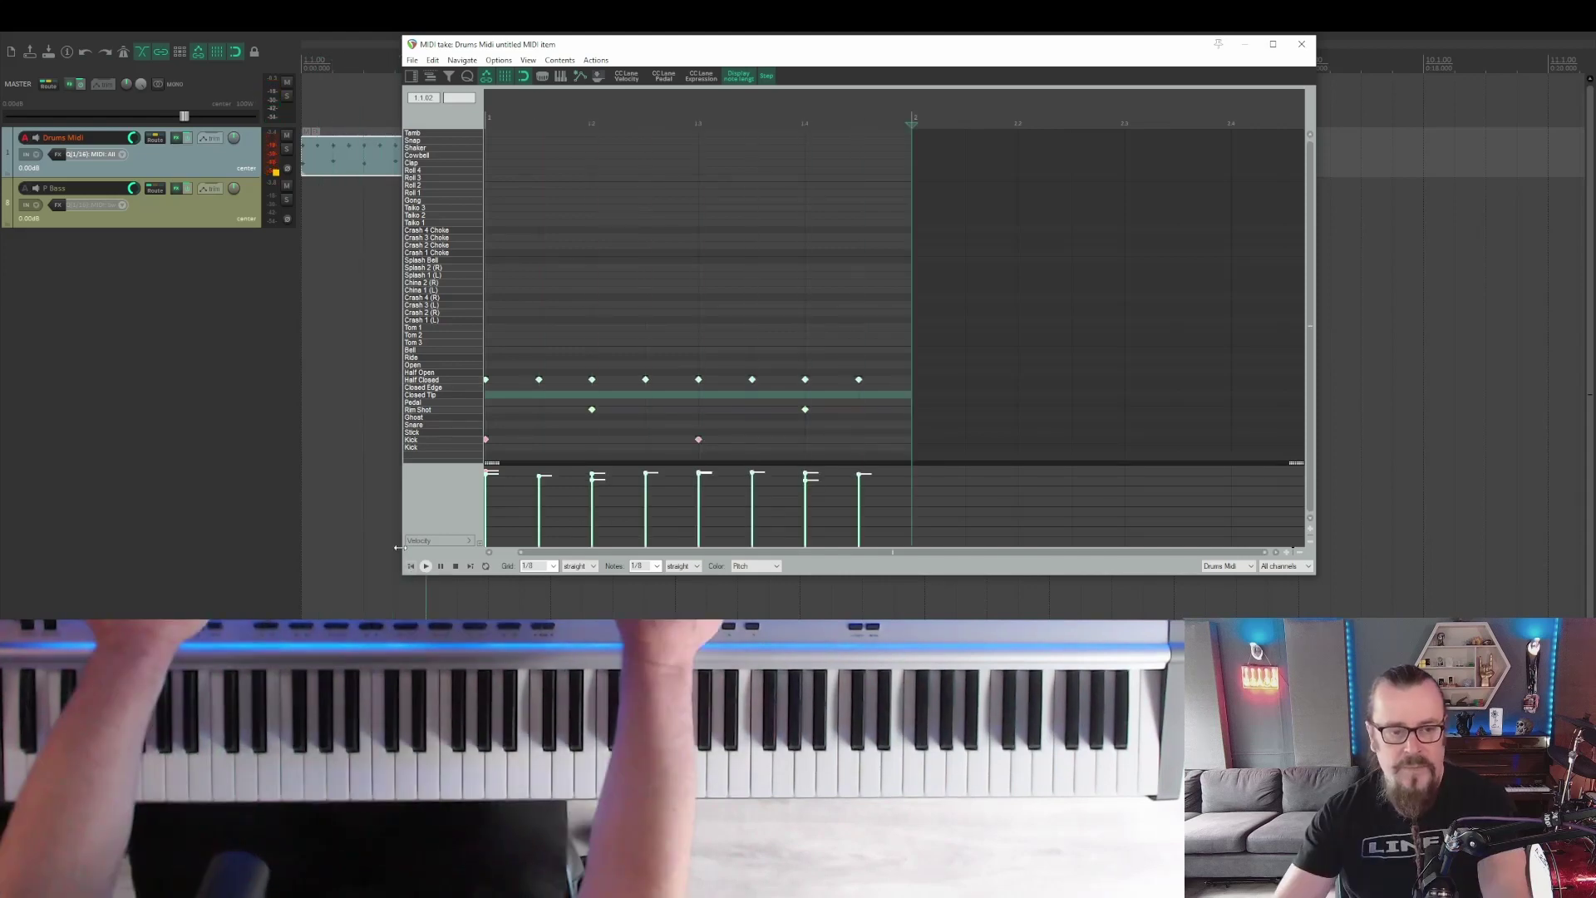
pyautogui.click(424, 566)
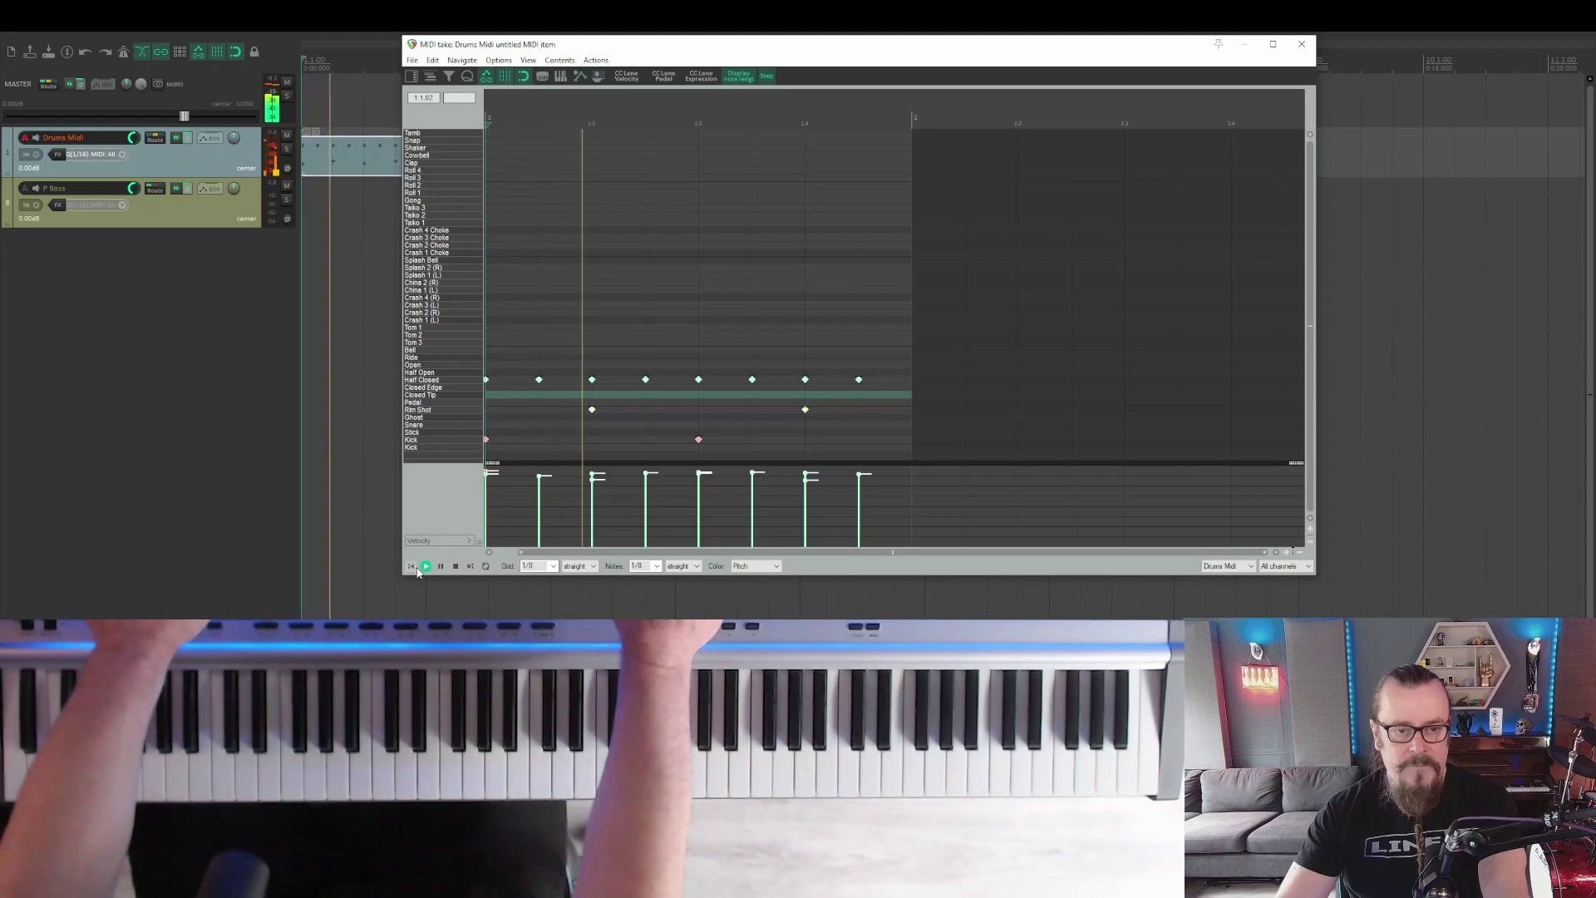
# - Create a one-measure MIDI item at the start of the P Bass track and open it in the MIDI editor
pyautogui.click(370, 214)
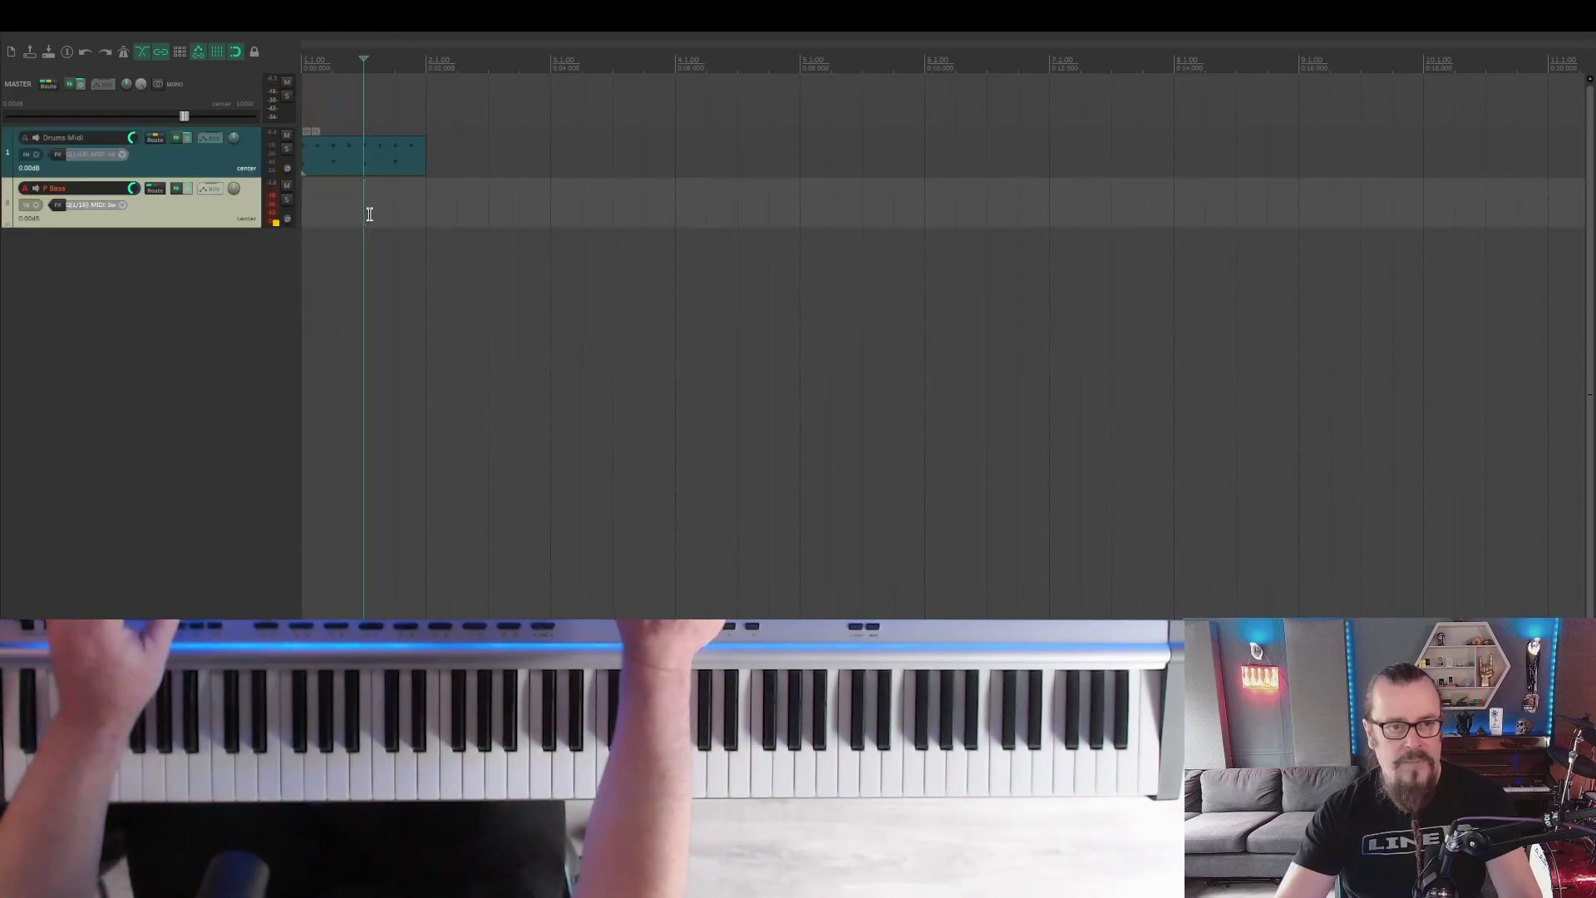
pyautogui.moveTo(419, 214); pyautogui.dragTo(311, 202)
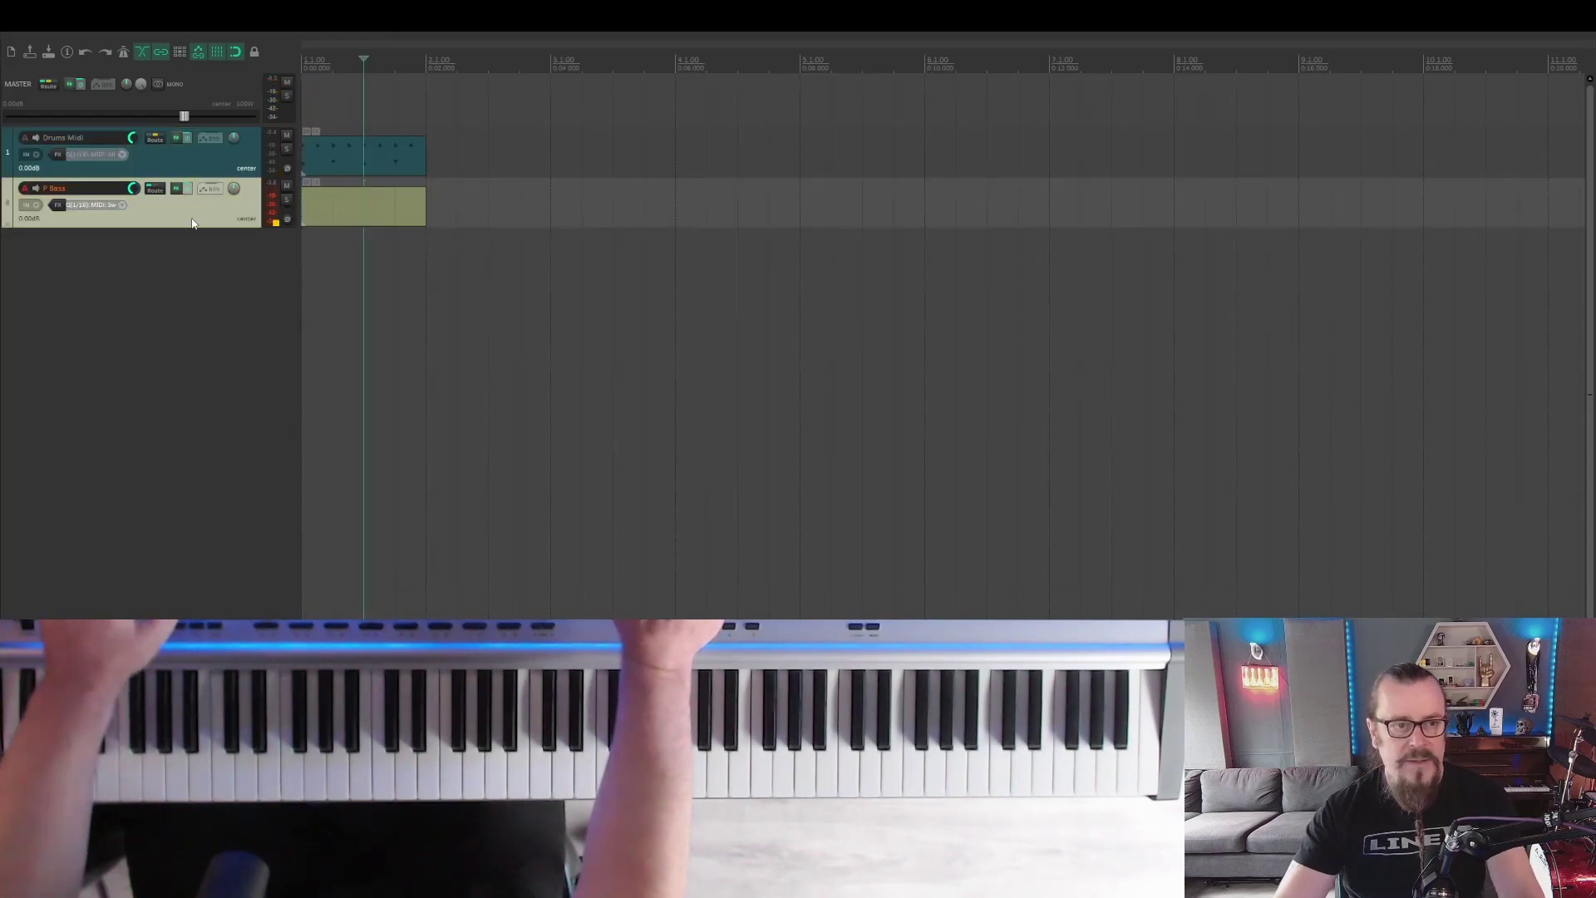
pyautogui.doubleClick(313, 206)
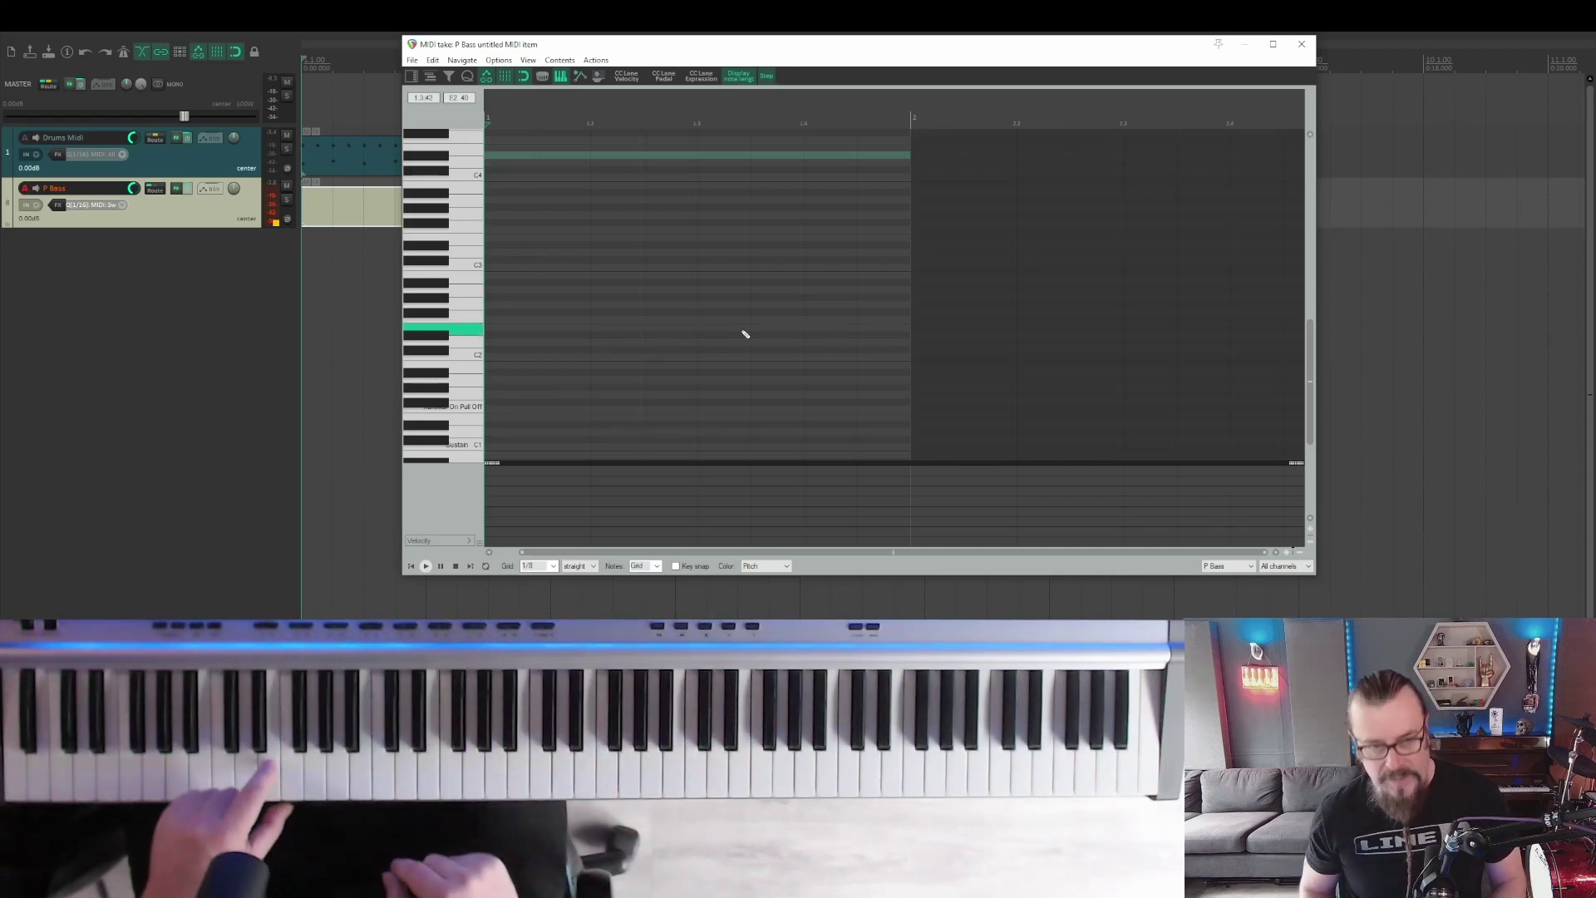
# - Fill the bass item with eight eighth notes on E2, close the editor and play the bass and drums together
pyautogui.hotkey('ctrl', 'r')
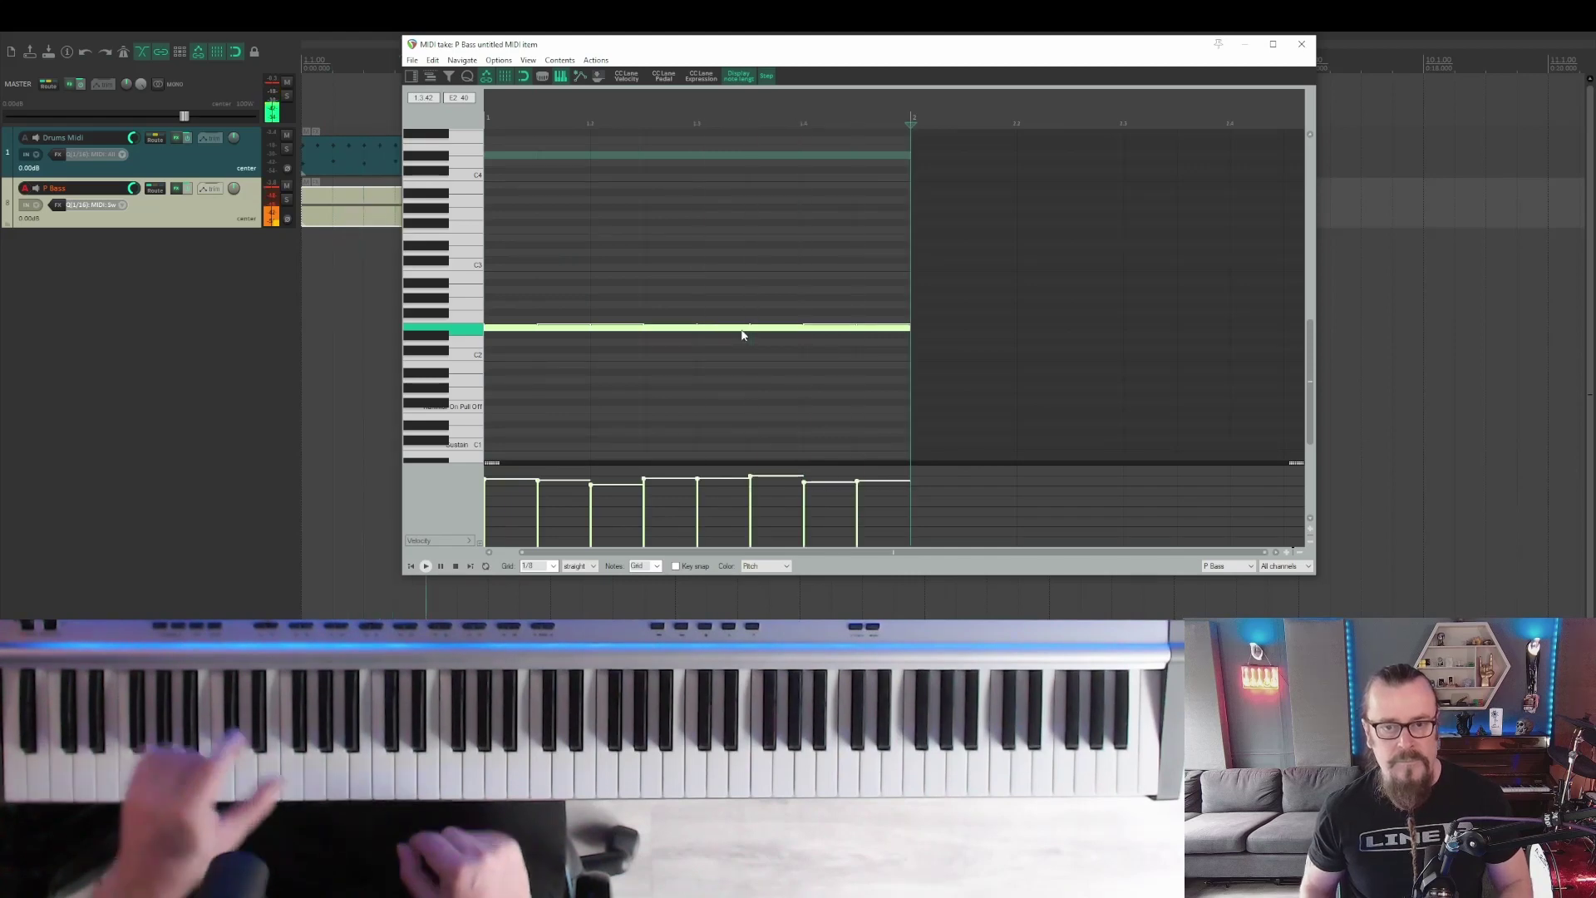
pyautogui.click(1304, 42)
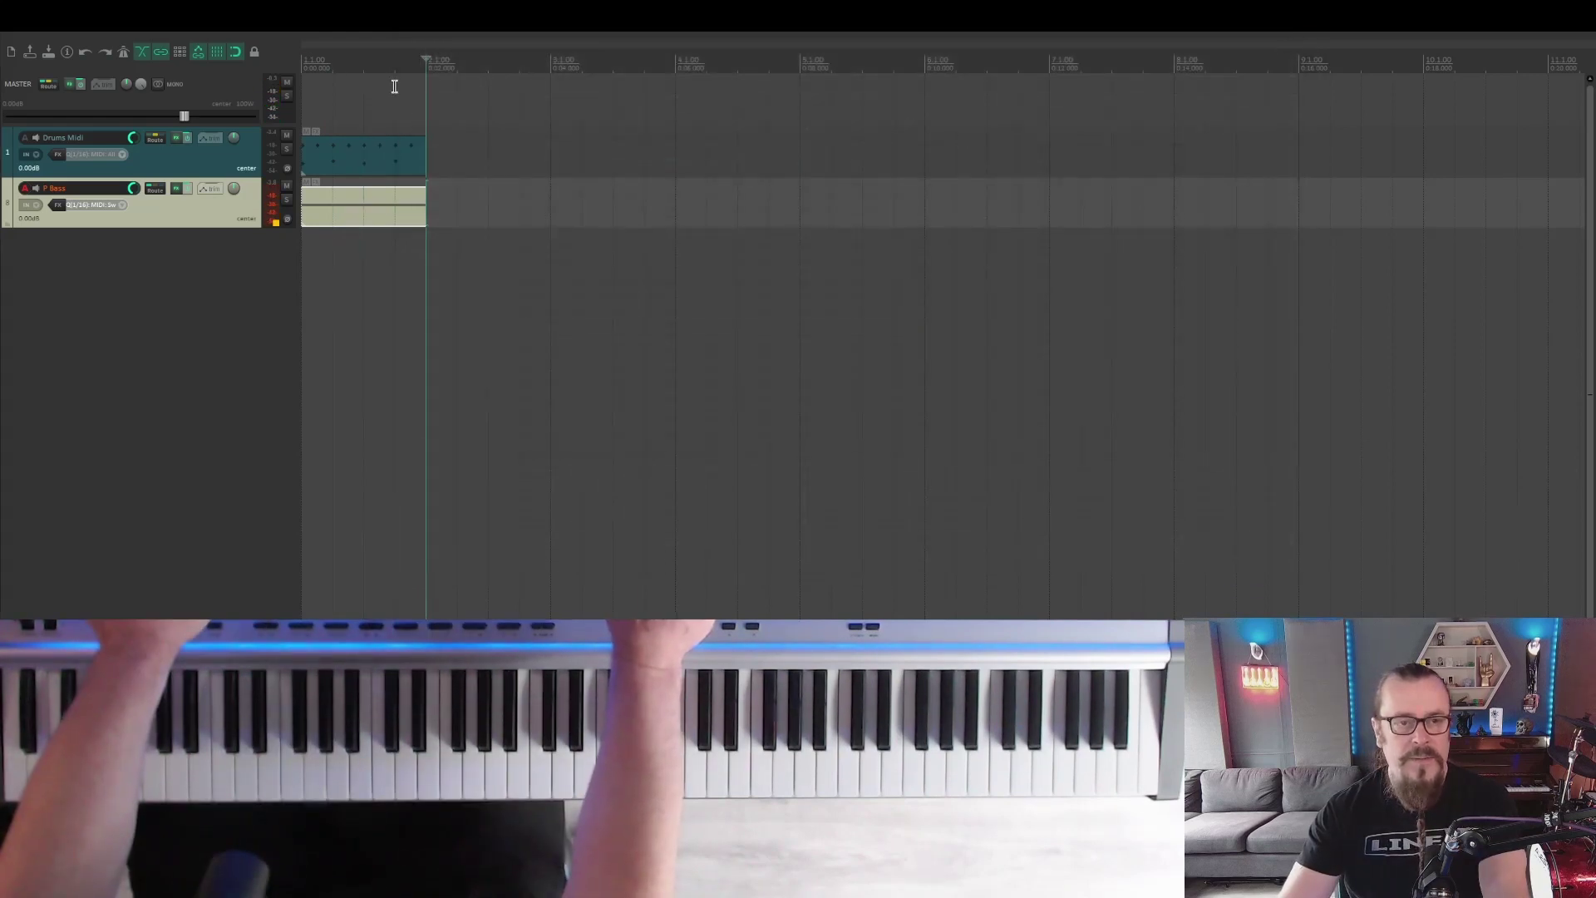
pyautogui.press('space')
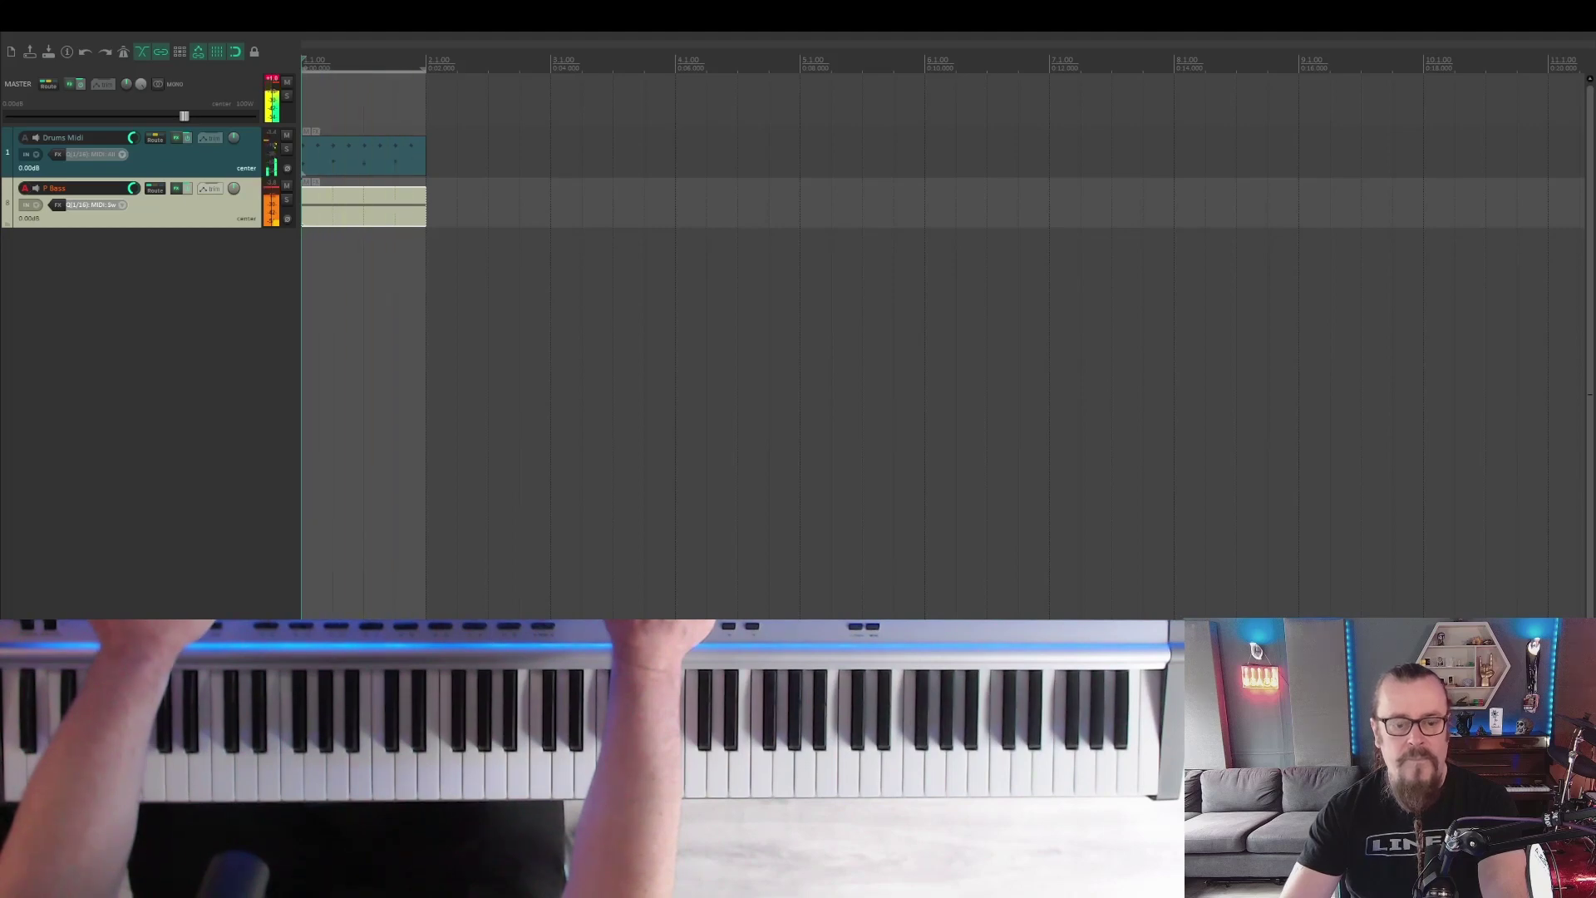
pyautogui.press('space')
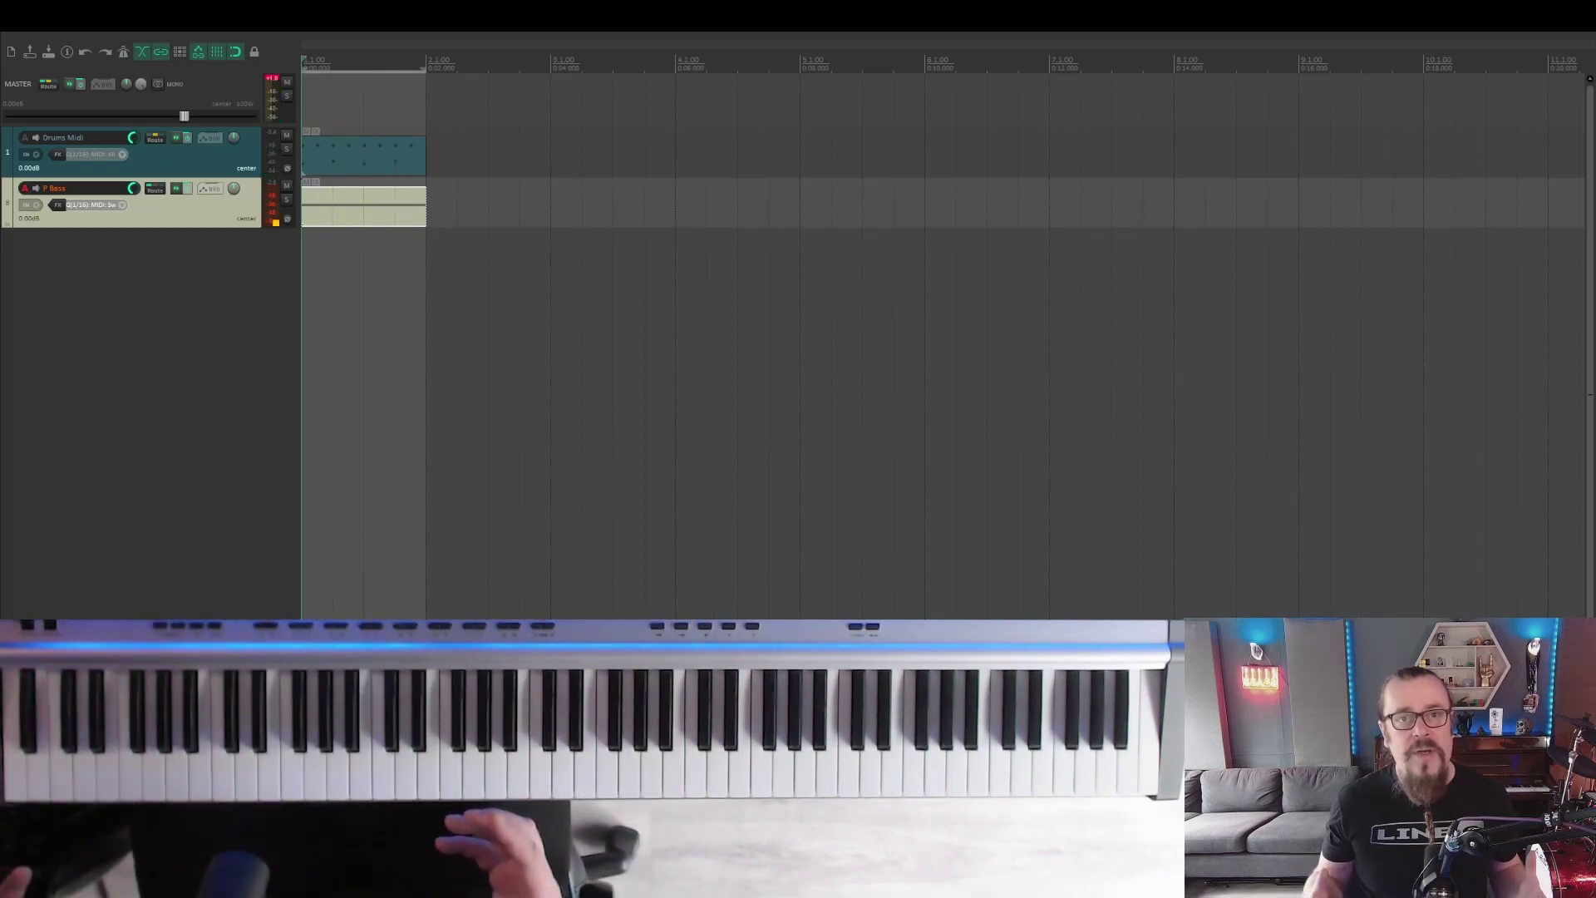